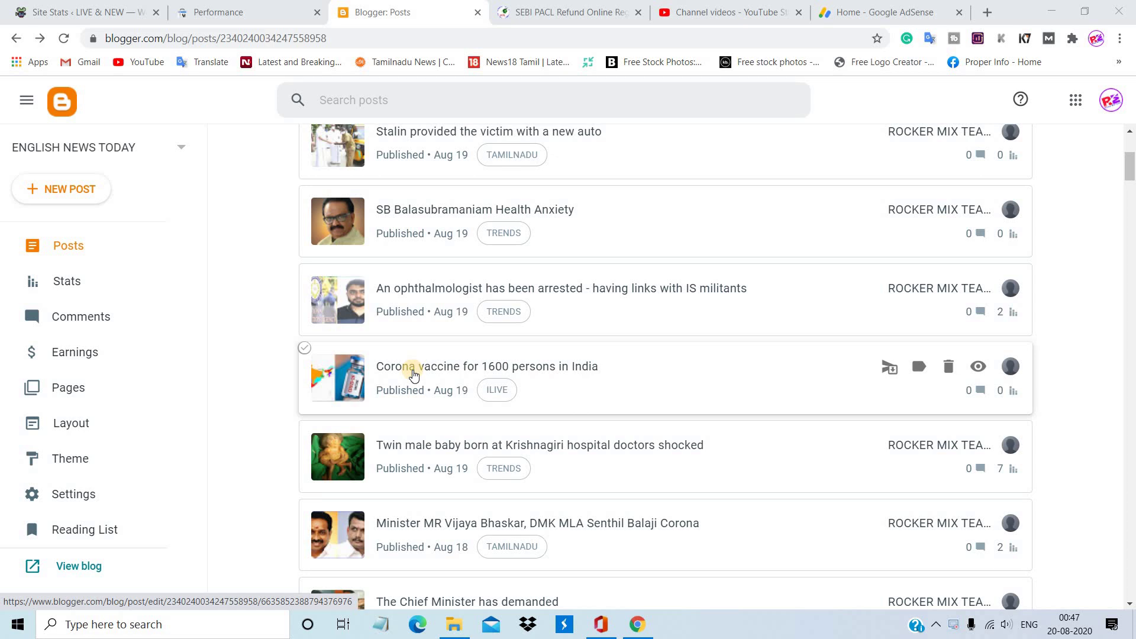
- Open the 'Corona vaccine for 1600 persons in India' post from the Posts list
{"action": "left_click", "coordinate": [413, 367]}
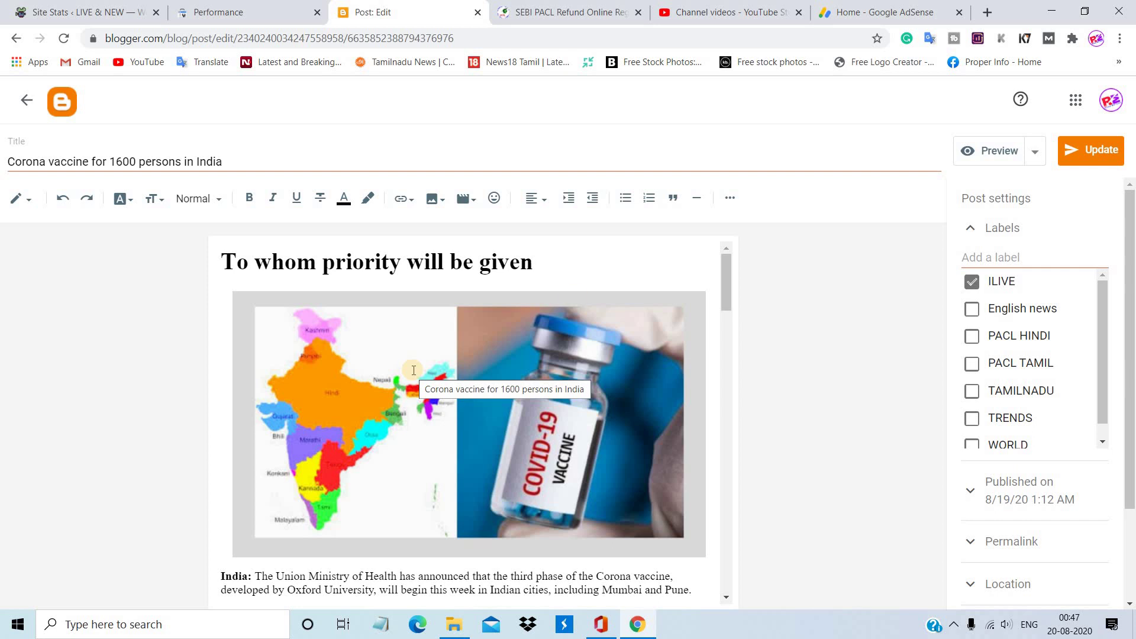
{"action": "left_click_drag", "start_coordinate": [725, 267], "coordinate": [684, 211]}
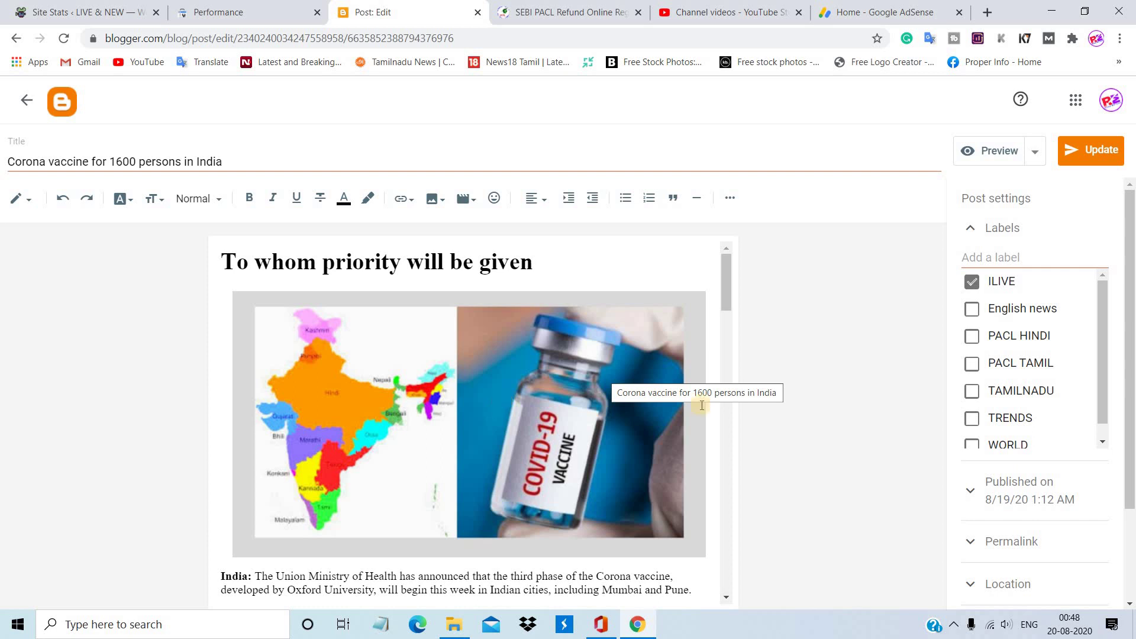
- Collapse the Labels panel, reveal the permalink URL, and dismiss the image's browser menu
{"action": "left_click", "coordinate": [971, 236]}
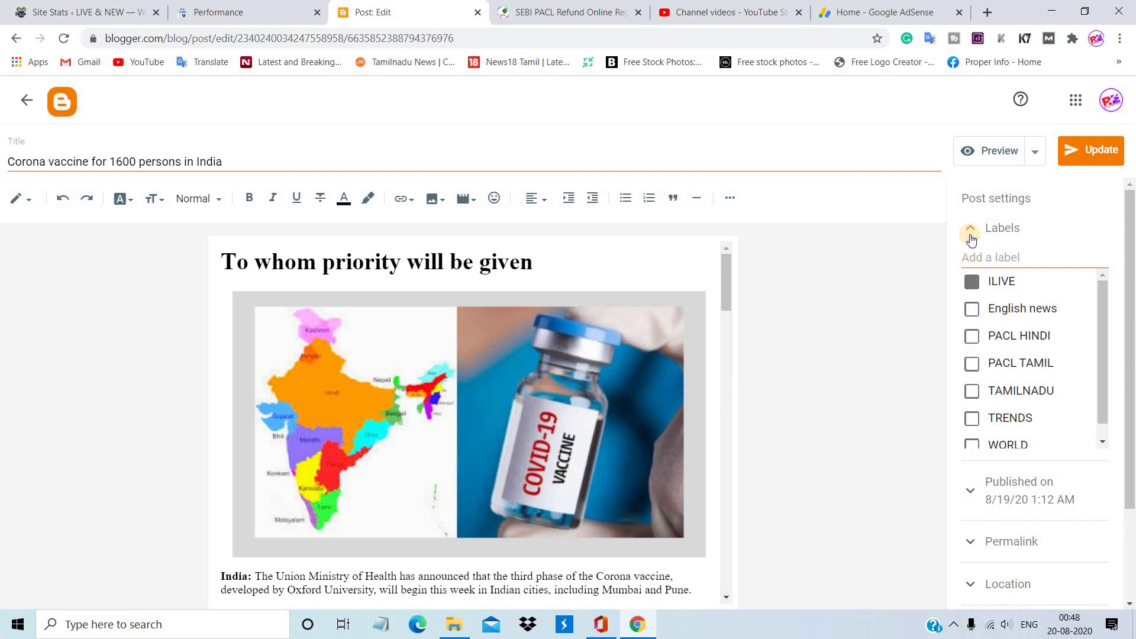
{"action": "left_click", "coordinate": [994, 333]}
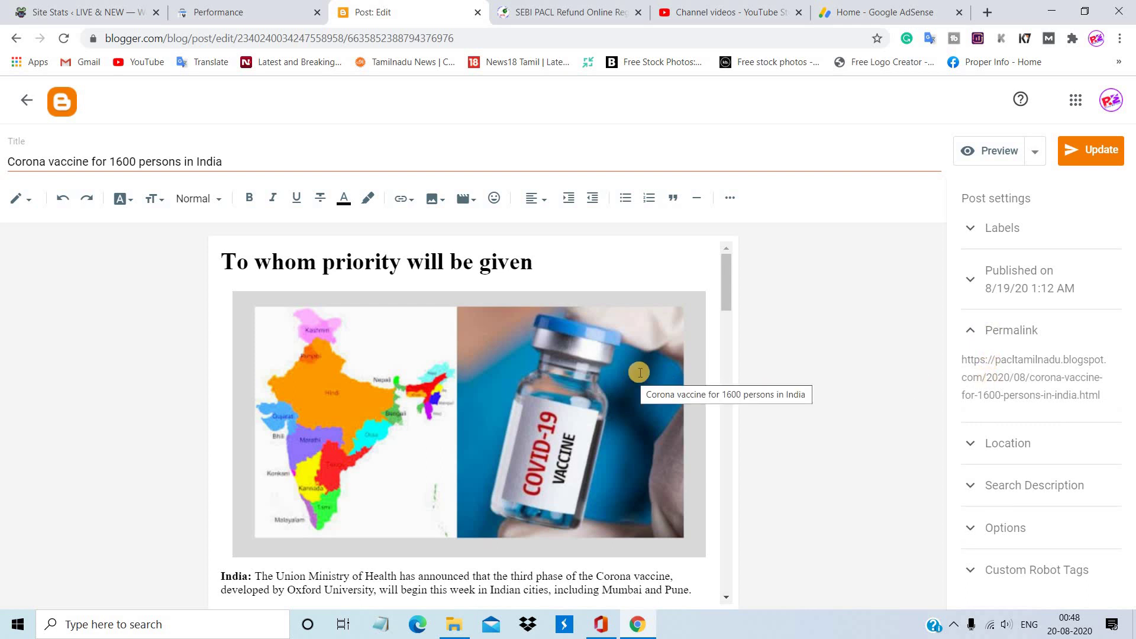
{"action": "right_click", "coordinate": [653, 365]}
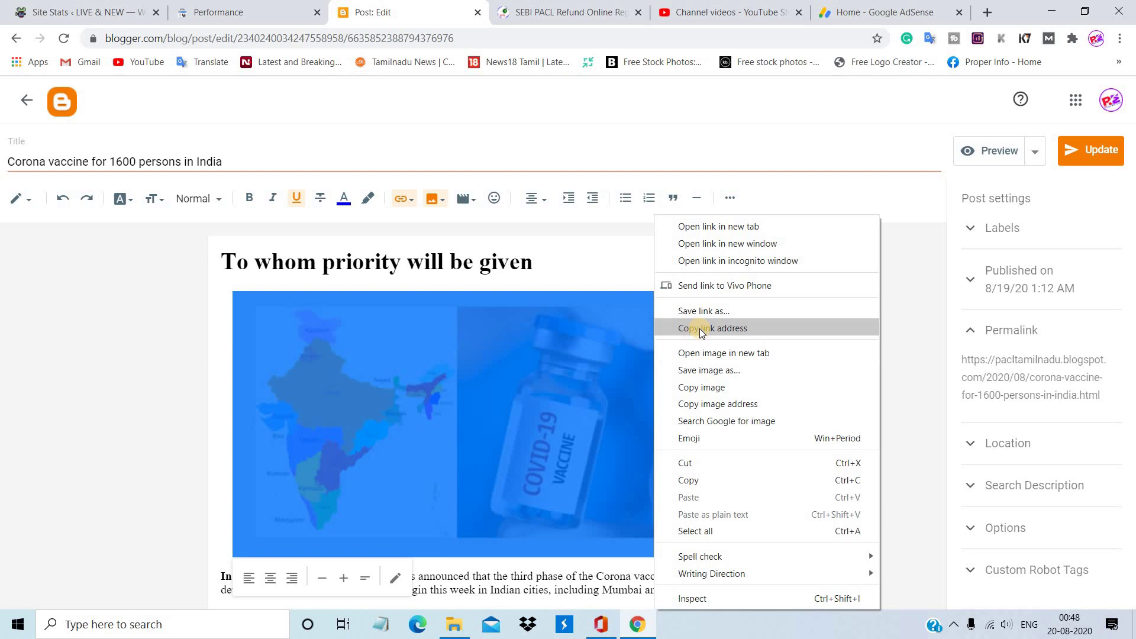
{"action": "left_click", "coordinate": [552, 407]}
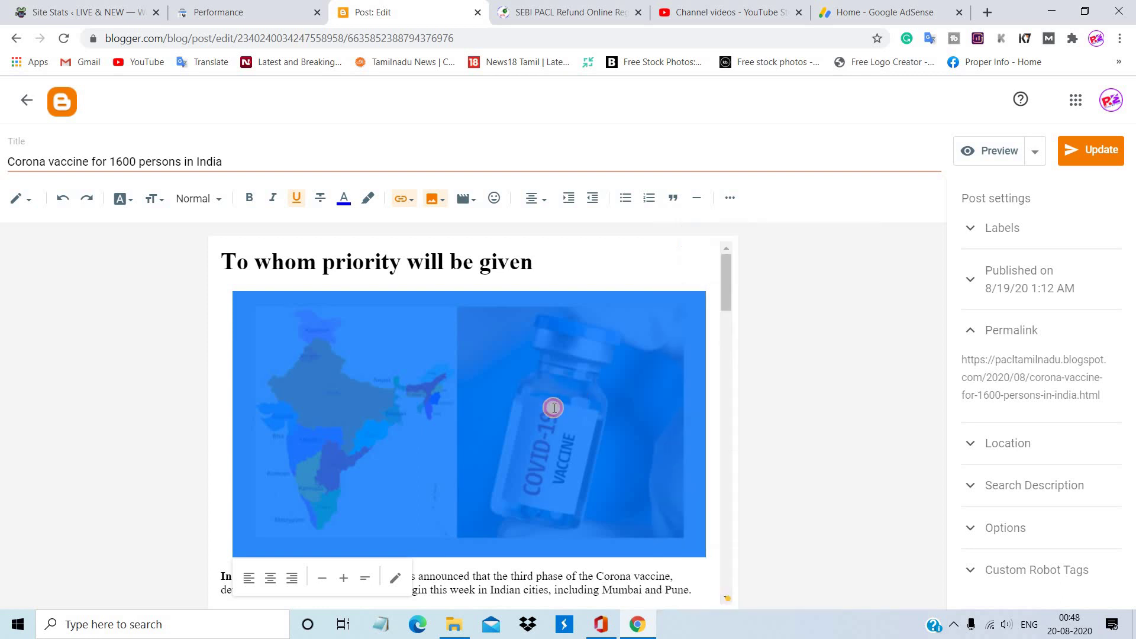
- Reselect the vaccine image and open File Explorer on the Documents folder
{"action": "left_click", "coordinate": [603, 283]}
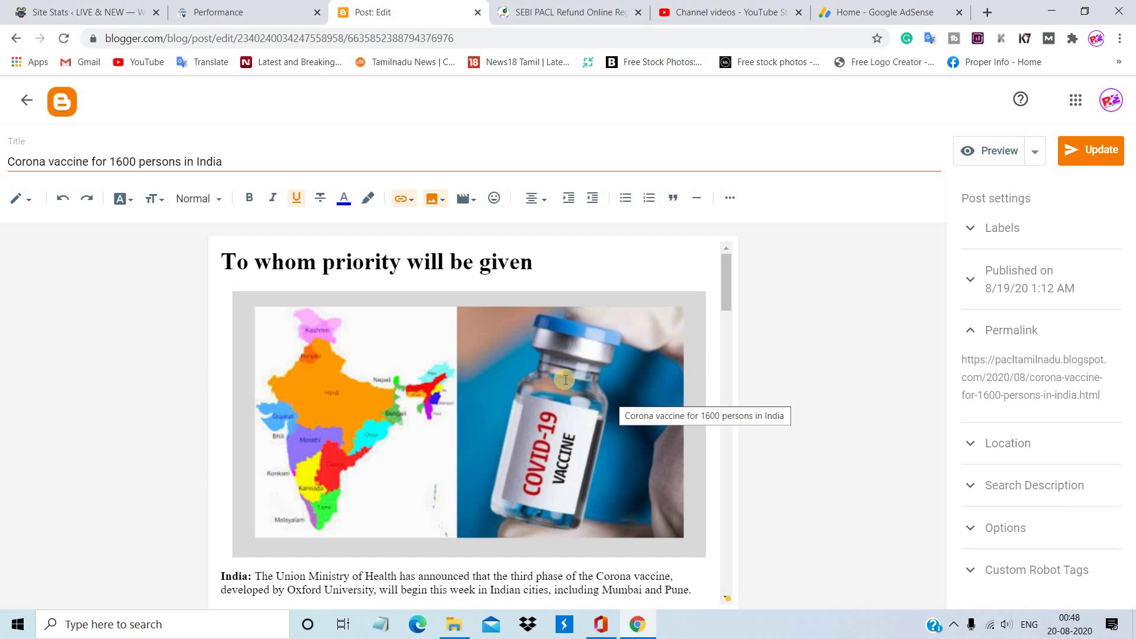
{"action": "left_click", "coordinate": [546, 357]}
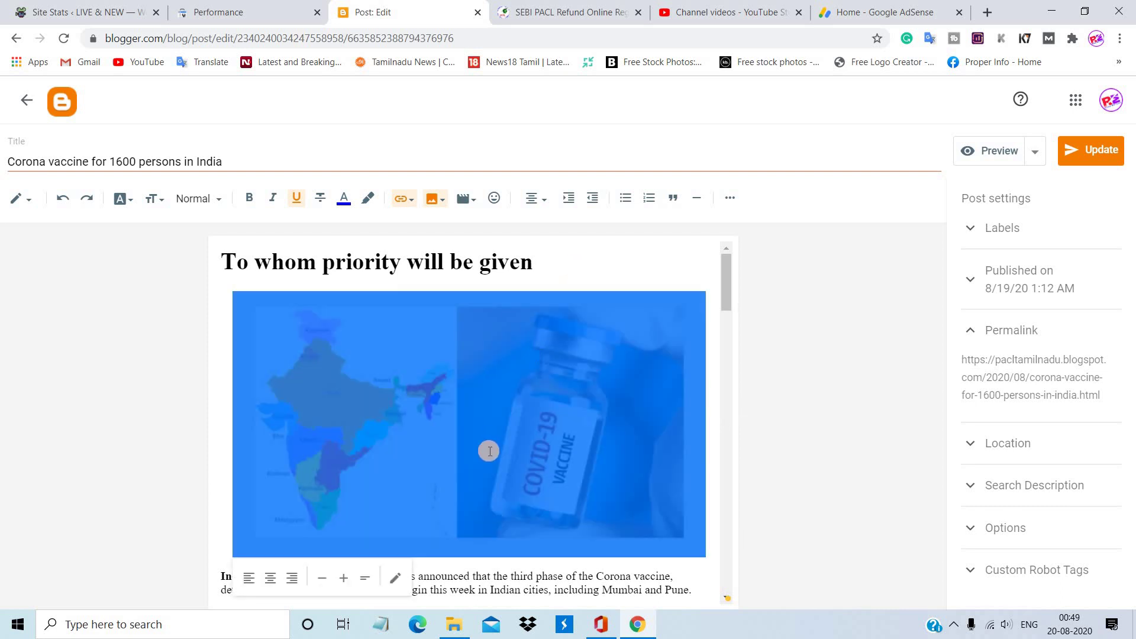
{"action": "left_click", "coordinate": [454, 625]}
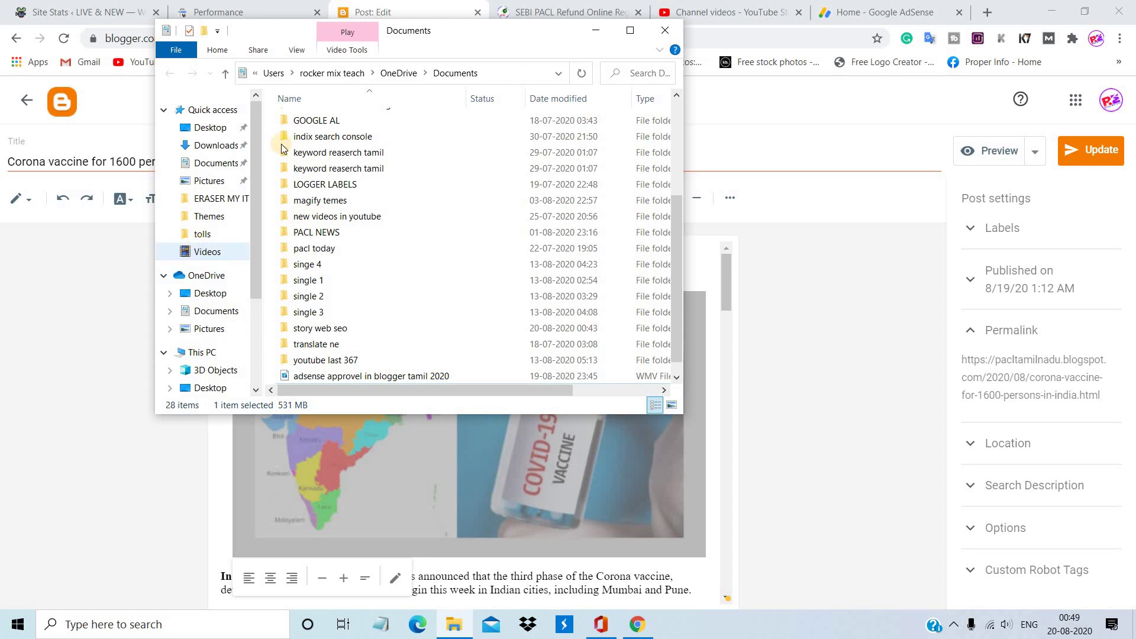
- Maximize File Explorer, go to Downloads, and preview the ecmo-treatment image
{"action": "double_click", "coordinate": [506, 31]}
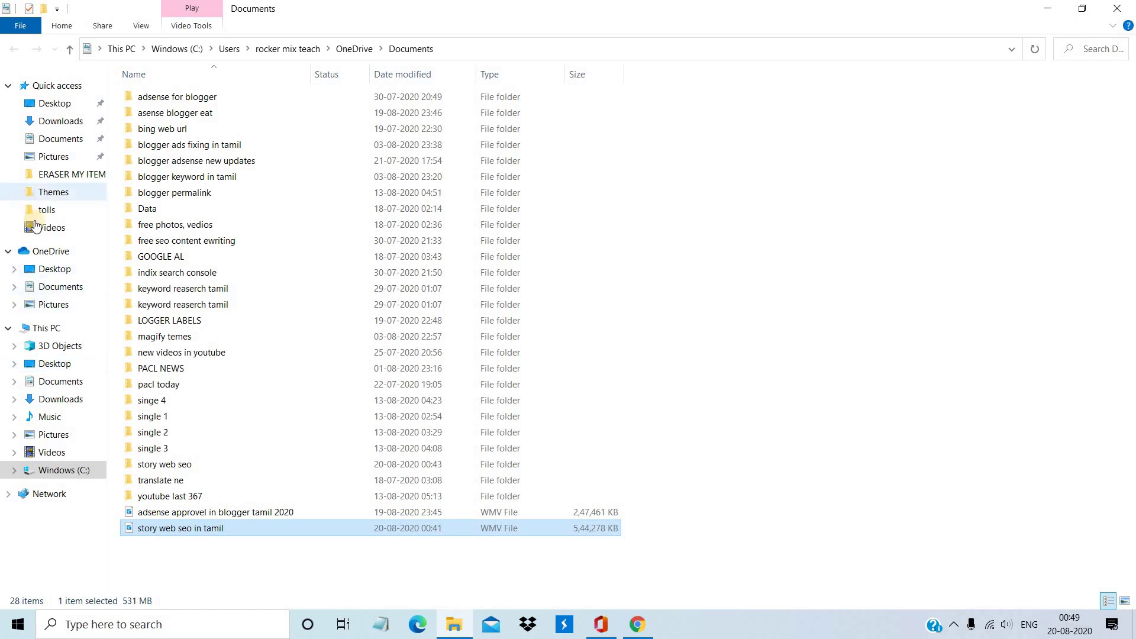
{"action": "left_click", "coordinate": [60, 399]}
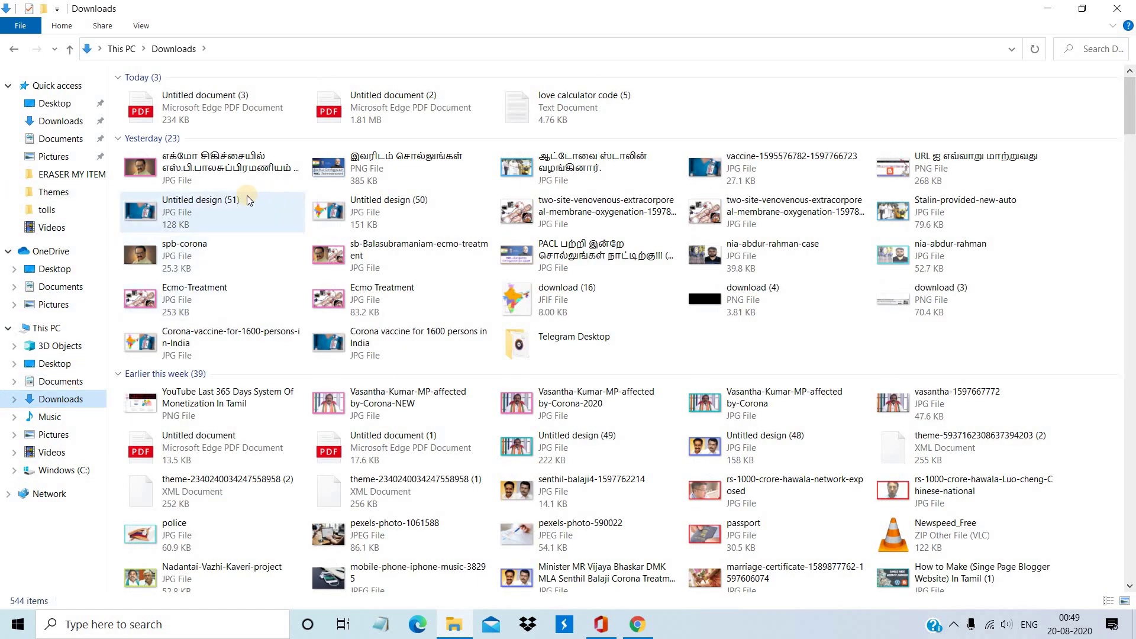
{"action": "double_click", "coordinate": [415, 249]}
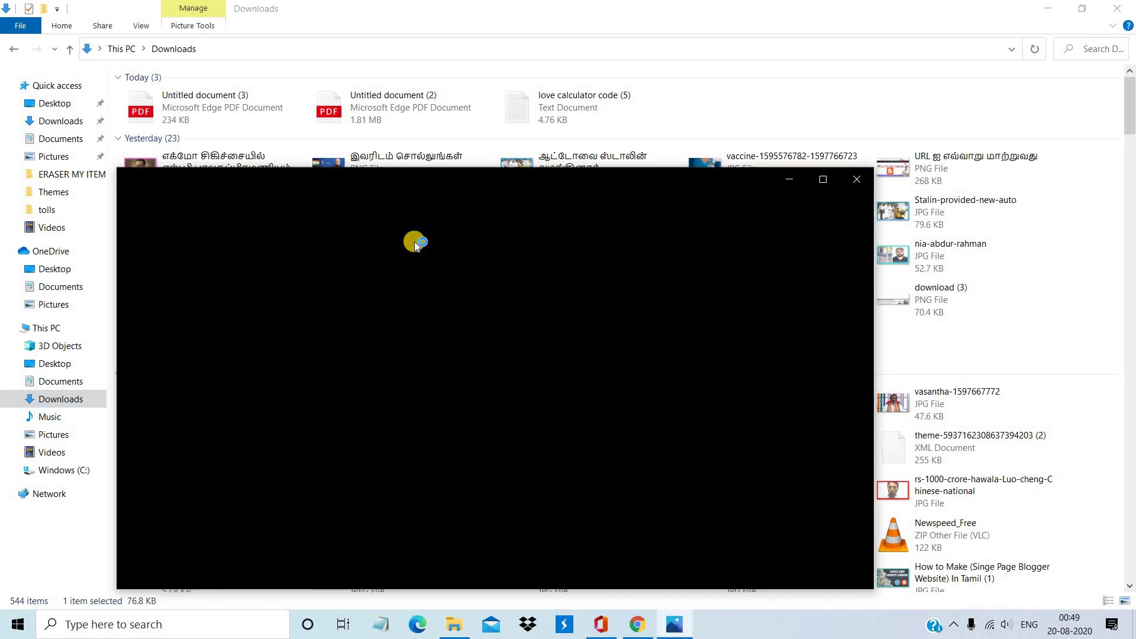
{"action": "left_click", "coordinate": [854, 177]}
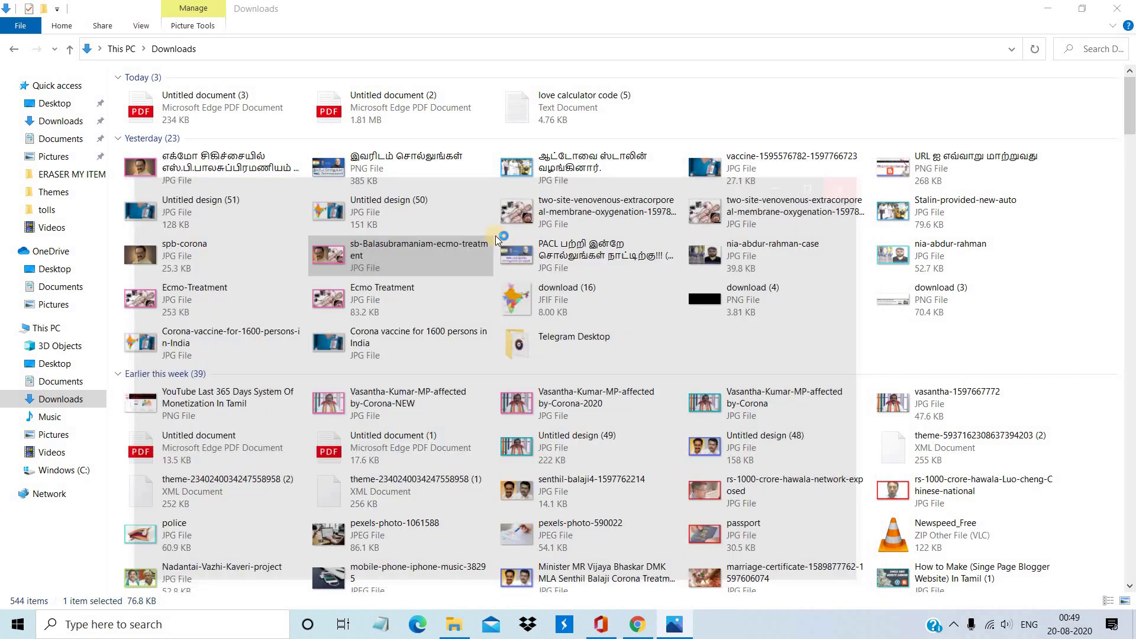
- Edit the ecmo-treatment image's file name, confirm it, and close File Explorer
{"action": "left_click", "coordinate": [434, 244]}
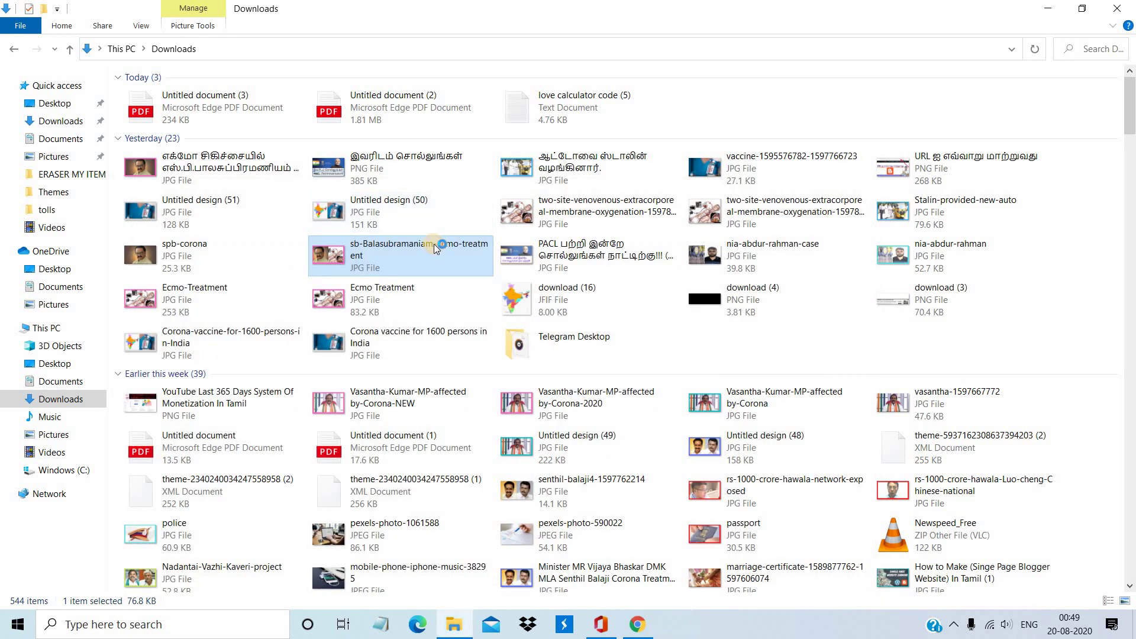
{"action": "left_click", "coordinate": [435, 244]}
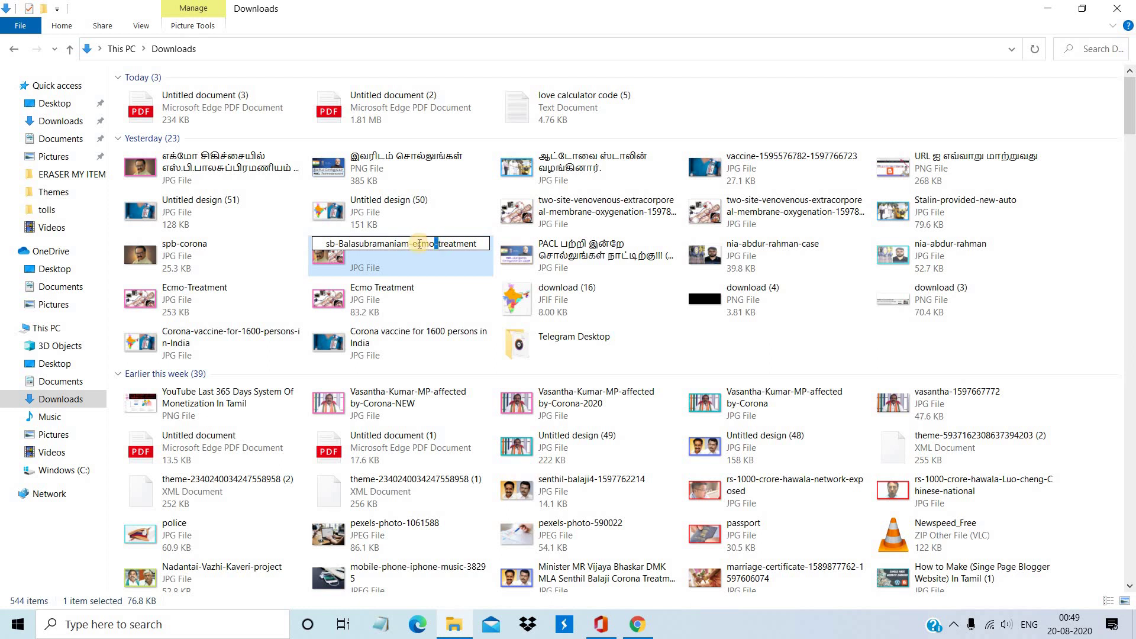
{"action": "left_click", "coordinate": [416, 243]}
{"action": "left_click", "coordinate": [336, 243]}
{"action": "left_click", "coordinate": [475, 251]}
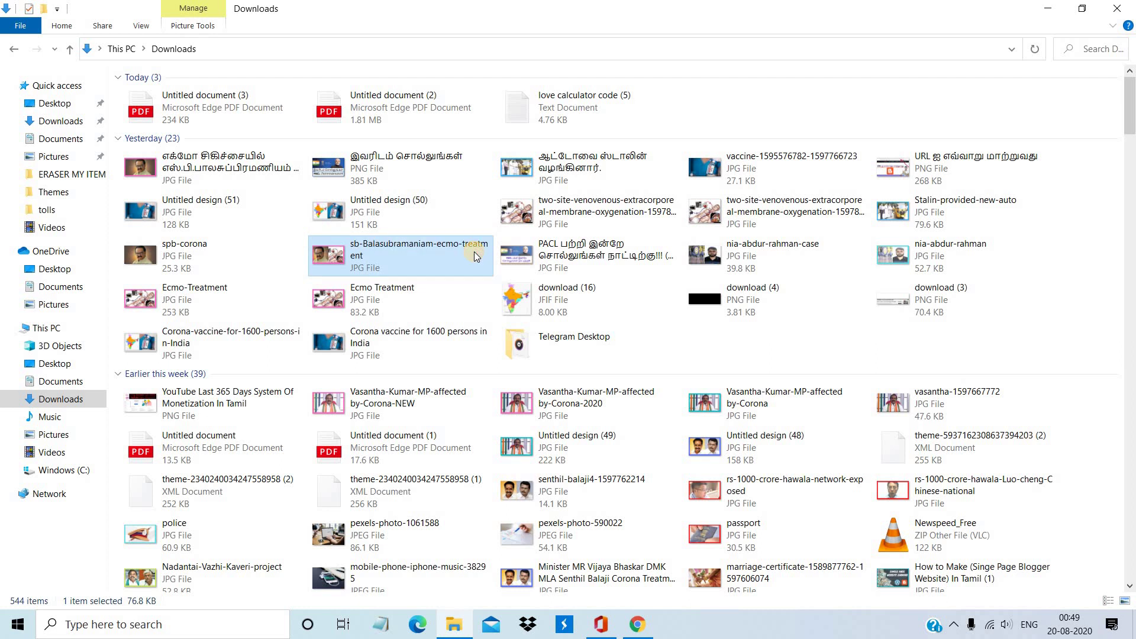
{"action": "left_click", "coordinate": [1122, 6]}
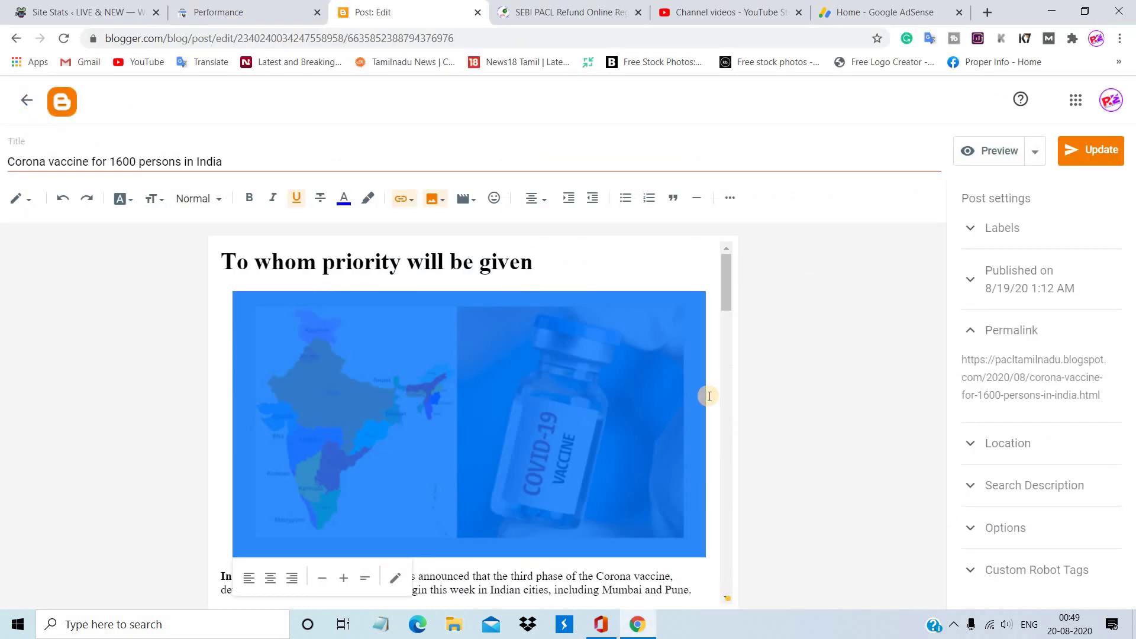
- Open Edit Image for the vaccine image and select its whole title text
{"action": "left_click", "coordinate": [709, 398]}
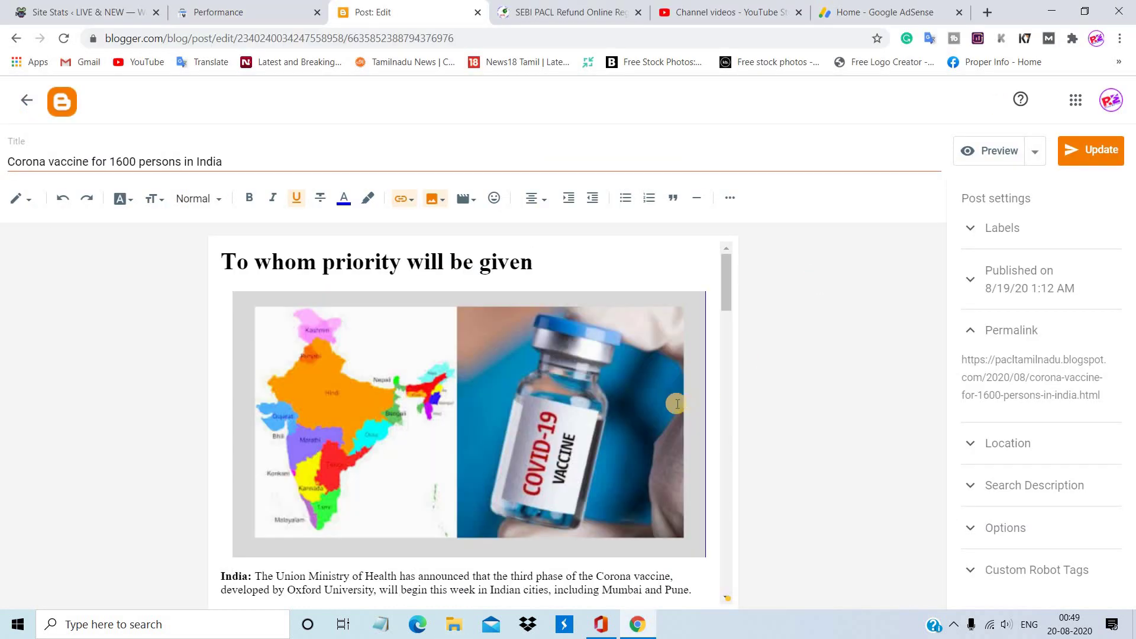
{"action": "left_click", "coordinate": [552, 379]}
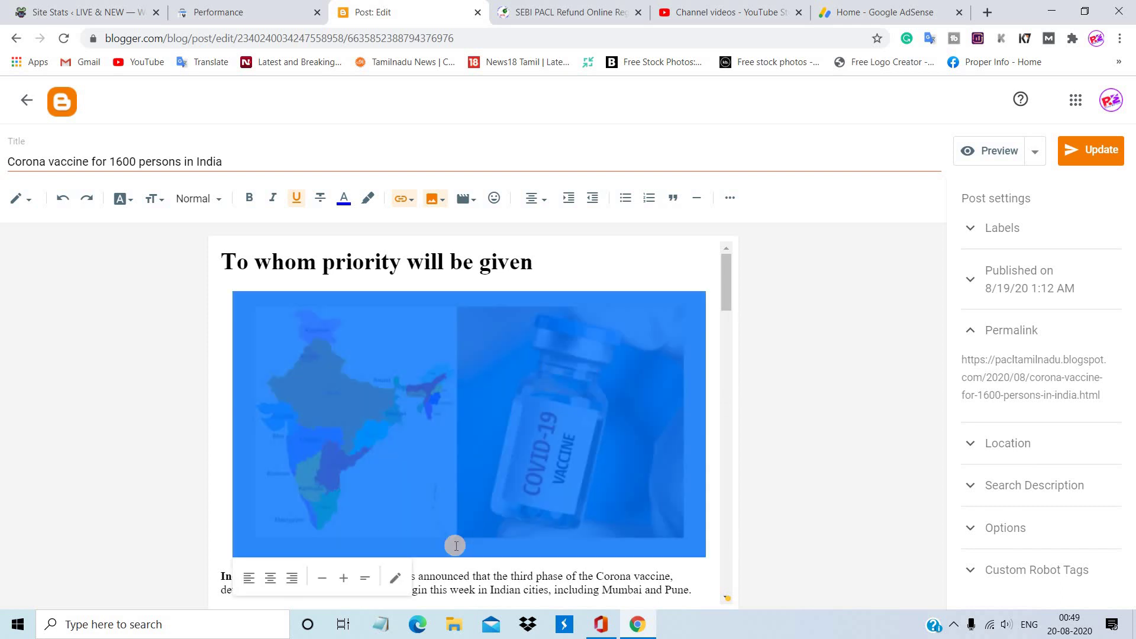
{"action": "left_click", "coordinate": [396, 583]}
{"action": "left_click", "coordinate": [468, 298]}
{"action": "left_click_drag", "start_coordinate": [674, 299], "coordinate": [448, 292]}
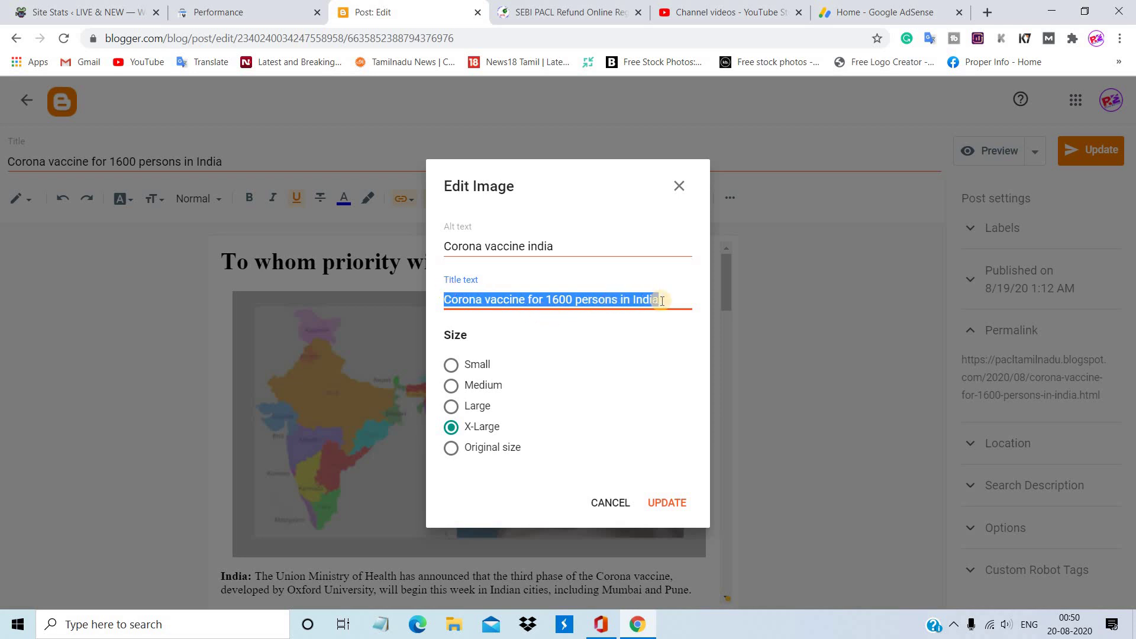
- Change the image alt text from 'Corona vaccine india' to 'Corona in india' and update
{"action": "left_click", "coordinate": [561, 243]}
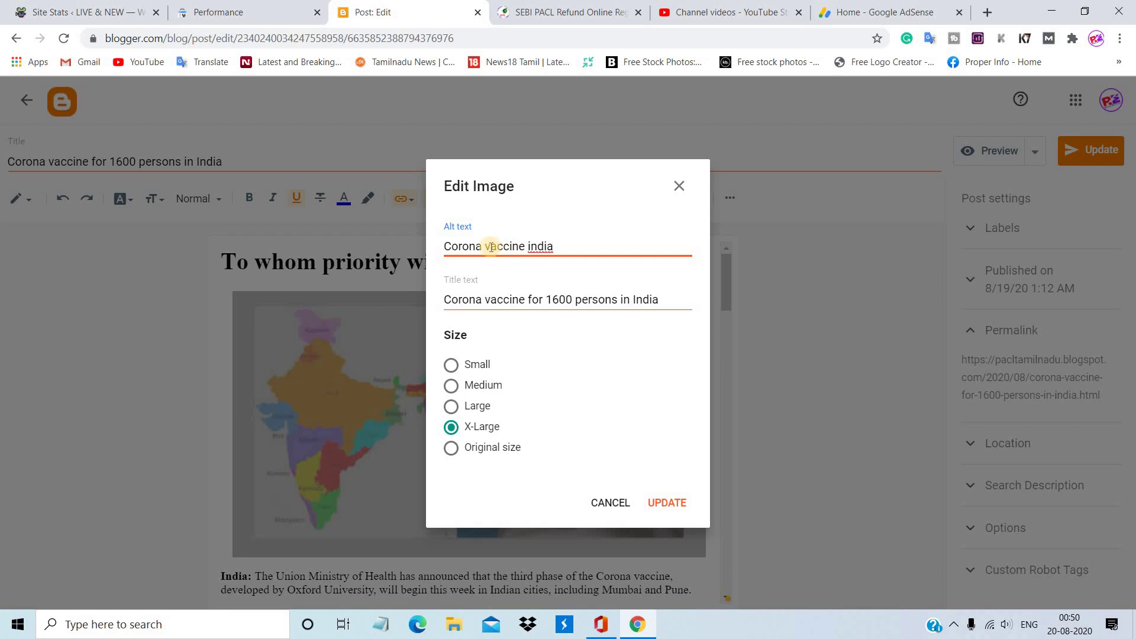
{"action": "left_click_drag", "start_coordinate": [486, 246], "coordinate": [527, 241]}
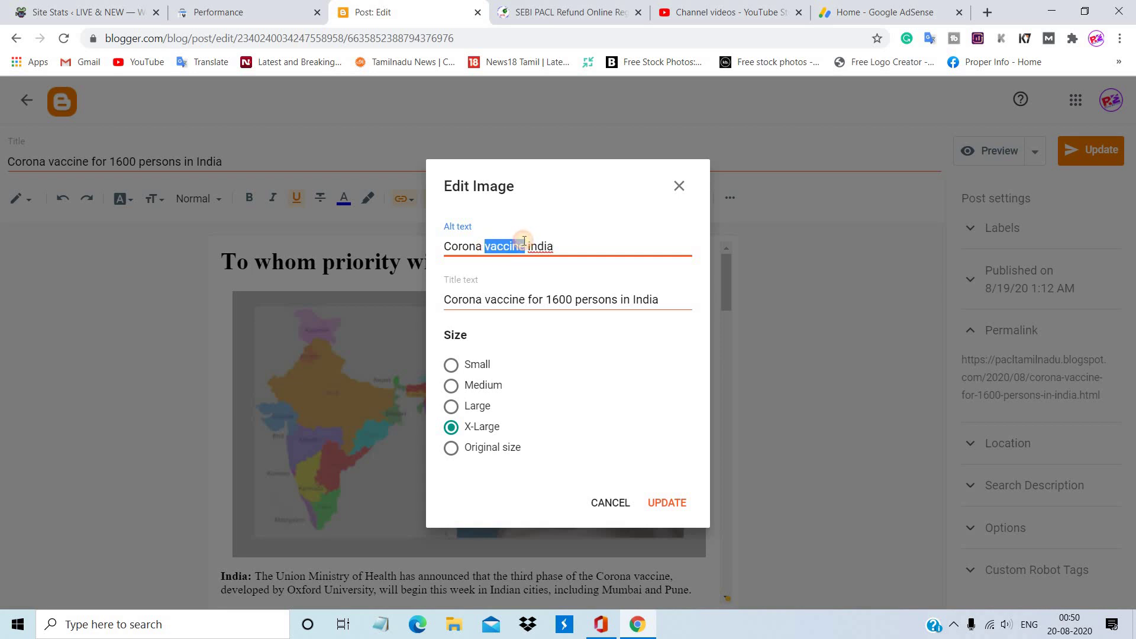
{"action": "key", "text": "BackSpace"}
{"action": "type", "text": "by"}
{"action": "key", "text": "BackSpace"}
{"action": "key", "text": "BackSpace"}
{"action": "type", "text": "in"}
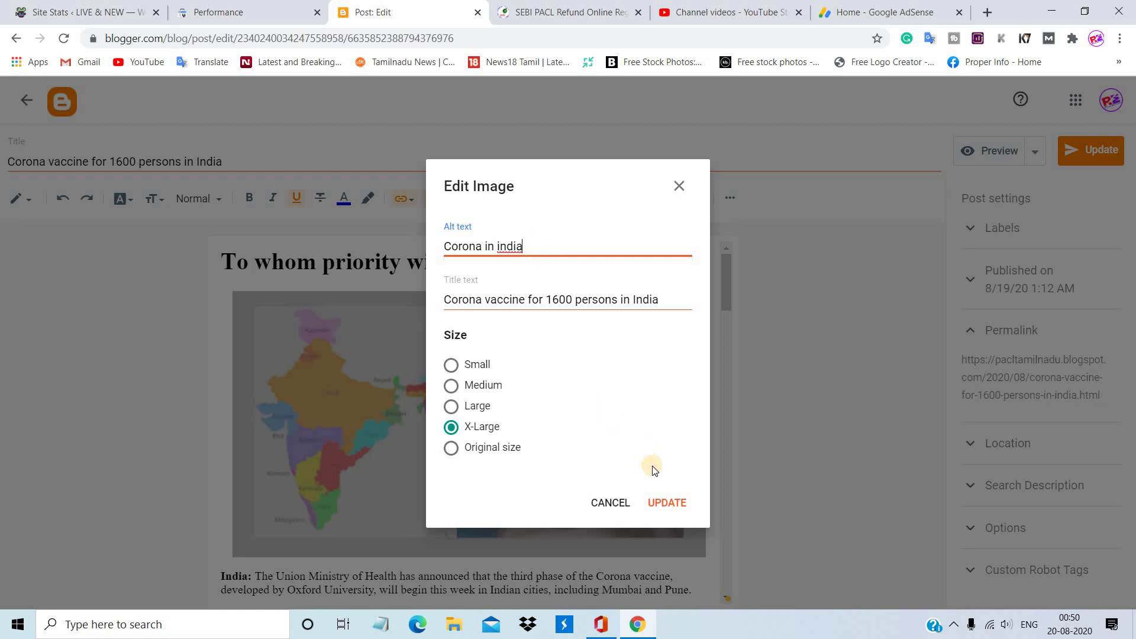
{"action": "left_click", "coordinate": [664, 503]}
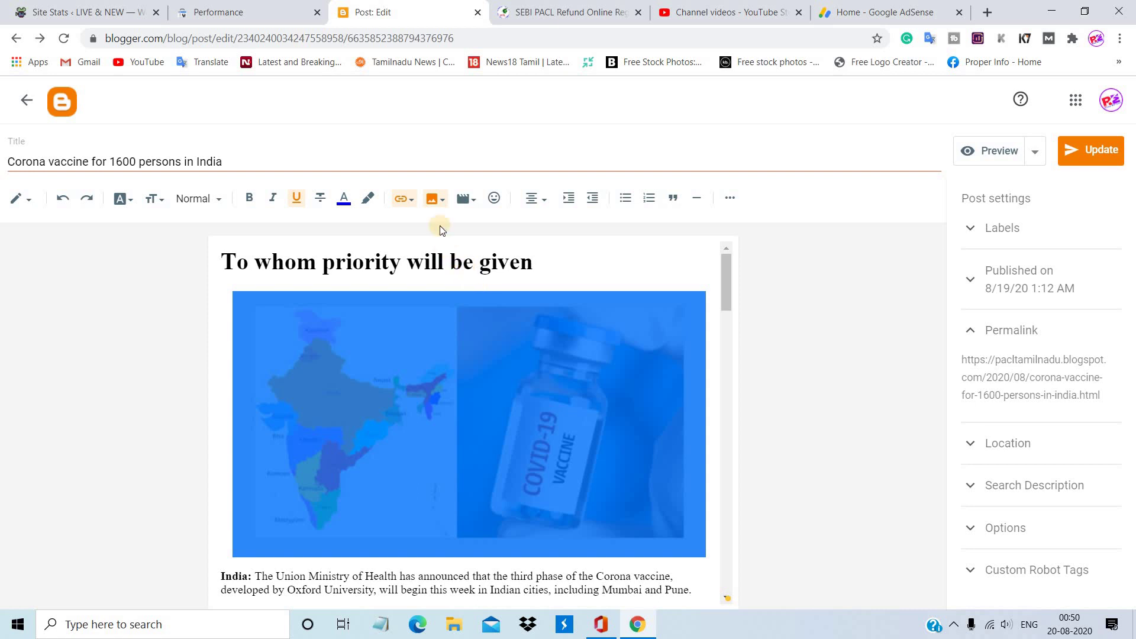
- Turn on the image caption and replace its placeholder with 'cona 2020'
{"action": "left_click", "coordinate": [433, 199]}
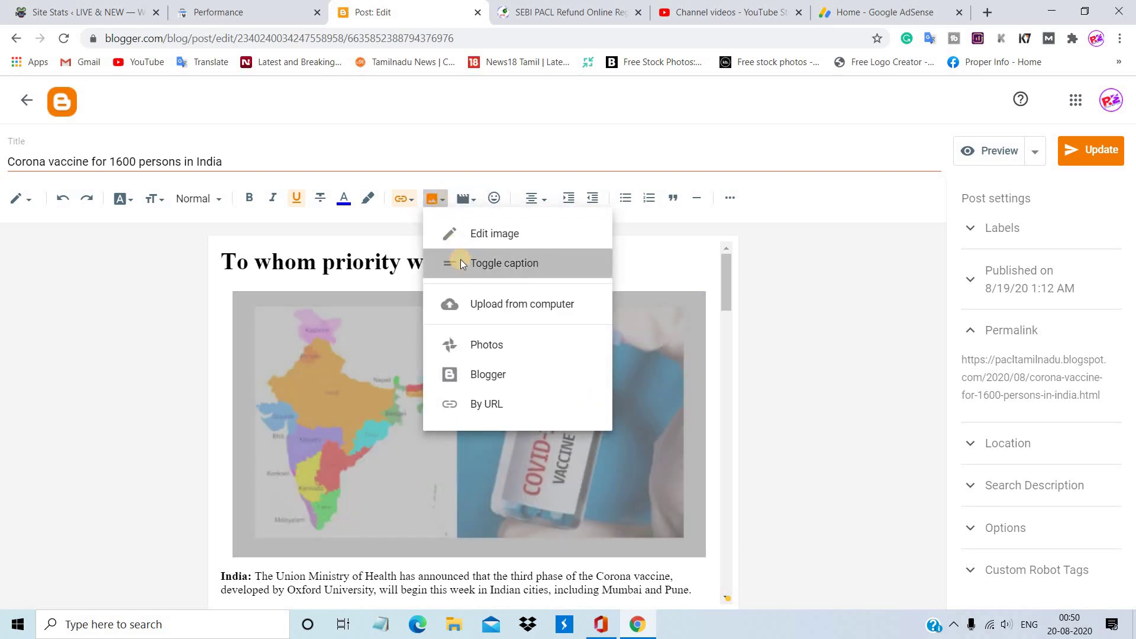
{"action": "left_click", "coordinate": [461, 264]}
{"action": "left_click_drag", "start_coordinate": [500, 565], "coordinate": [438, 562]}
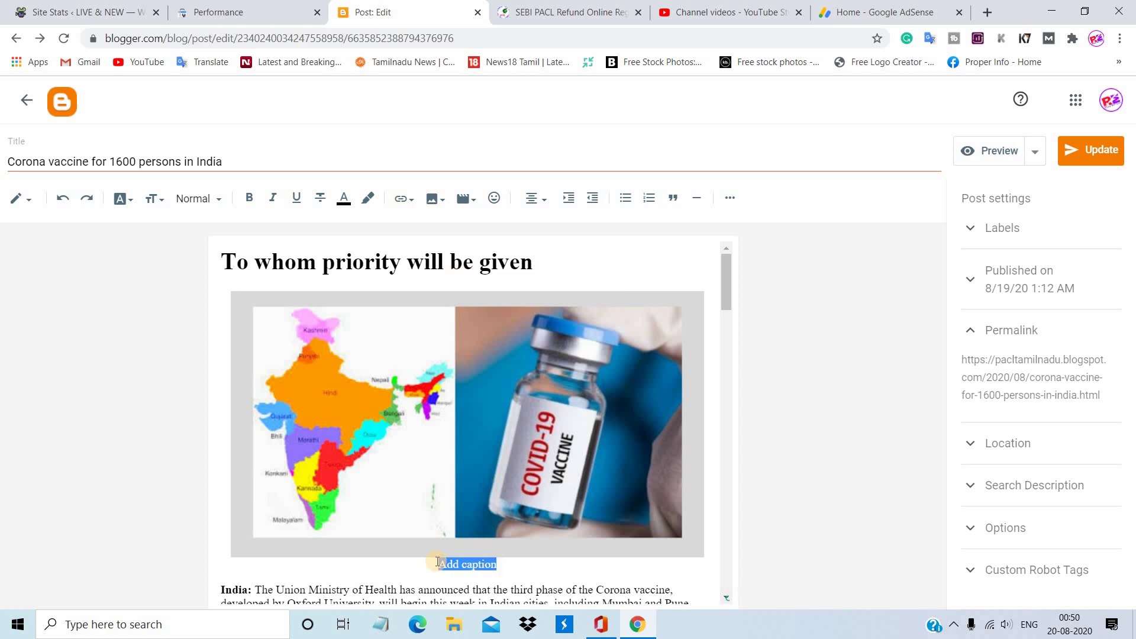
{"action": "type", "text": "co"}
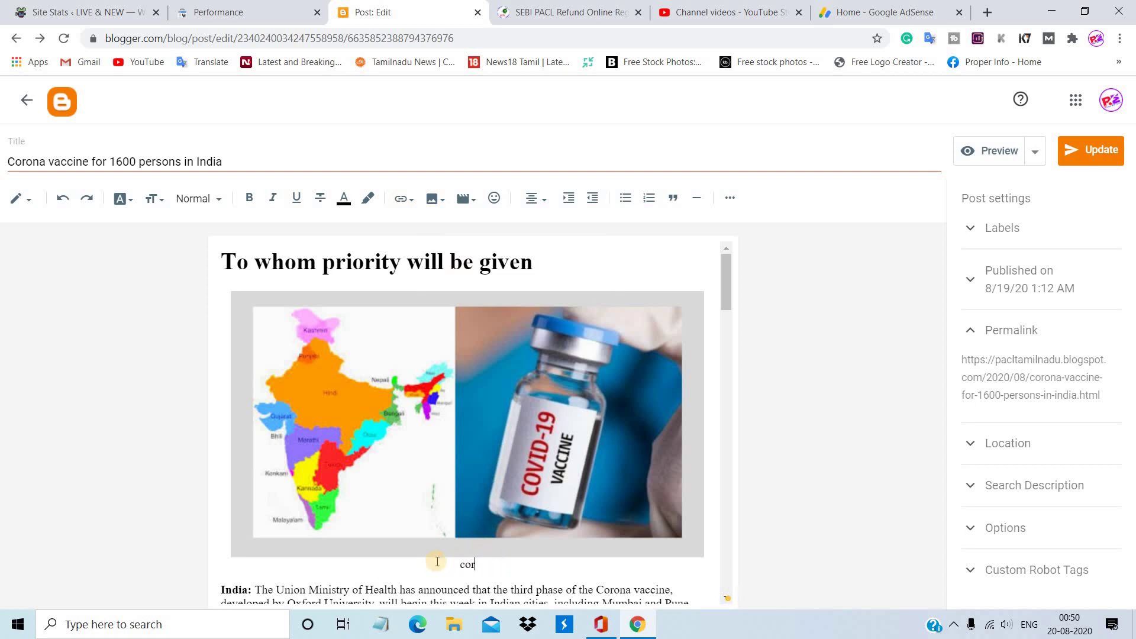
{"action": "type", "text": "na 2020"}
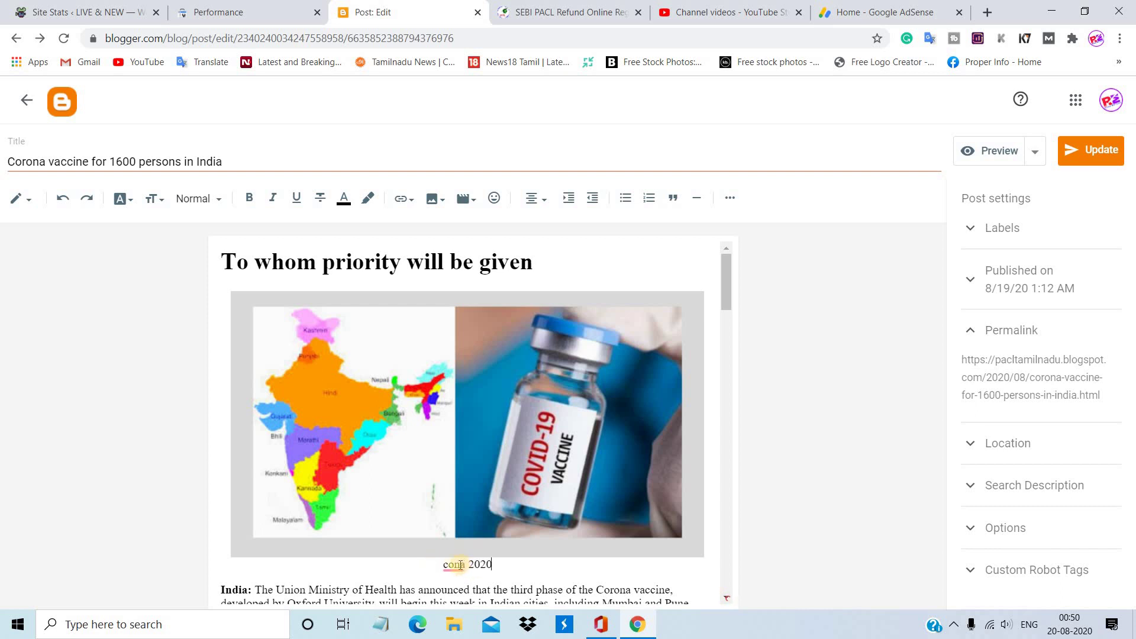
- Correct the caption to read 'crona 2020' and update the published post
{"action": "mouse_move", "coordinate": [460, 565]}
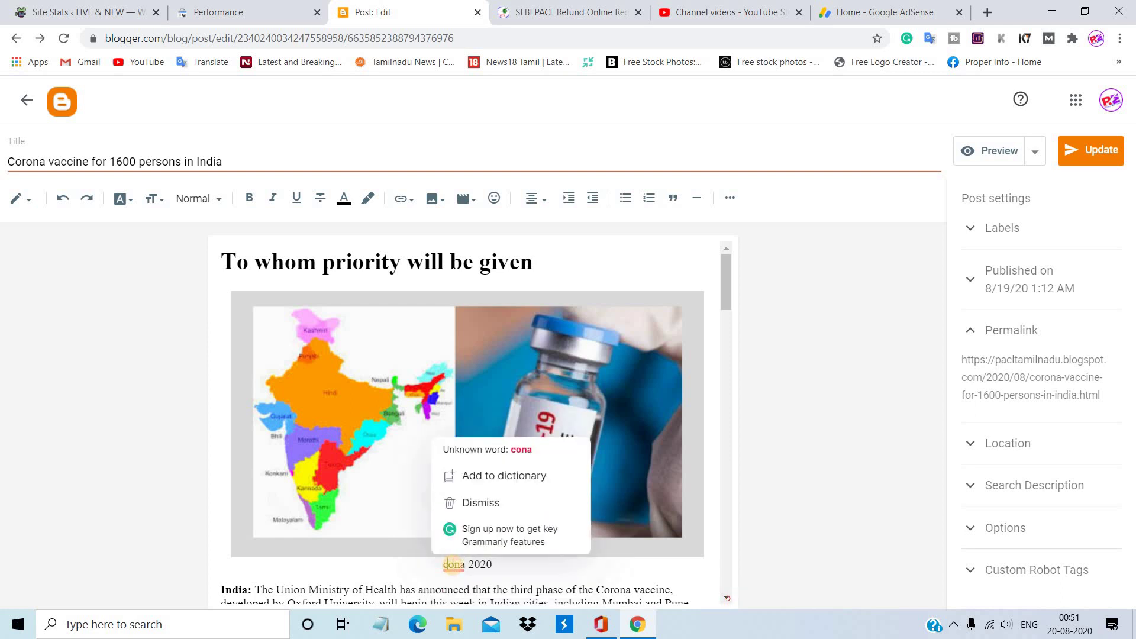
{"action": "left_click", "coordinate": [453, 565]}
{"action": "type", "text": "ro"}
{"action": "key", "text": "BackSpace"}
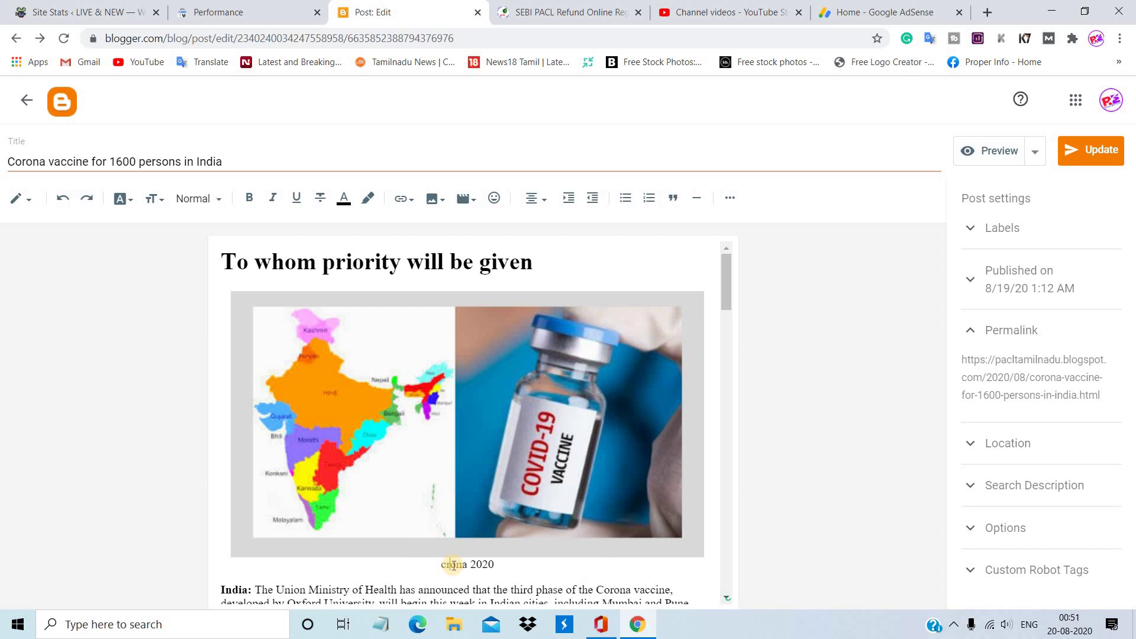
{"action": "type", "text": "o"}
{"action": "key", "text": "BackSpace"}
{"action": "left_click", "coordinate": [1098, 150]}
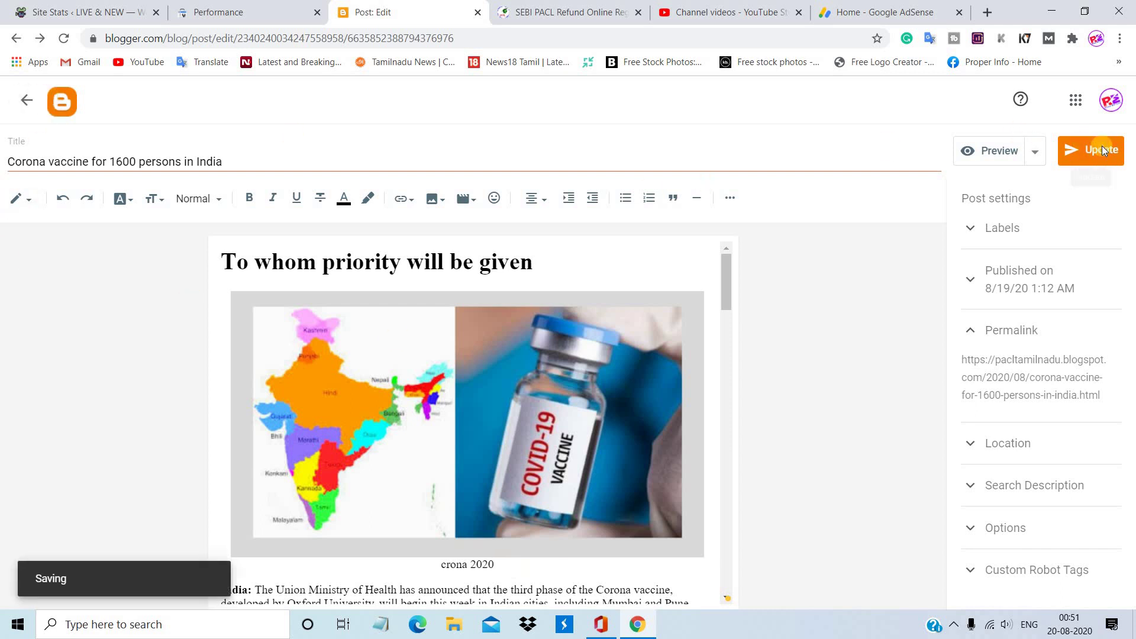
- Return to the Posts list and switch to the ROCKER MIX TEACH blog
{"action": "left_click", "coordinate": [25, 107]}
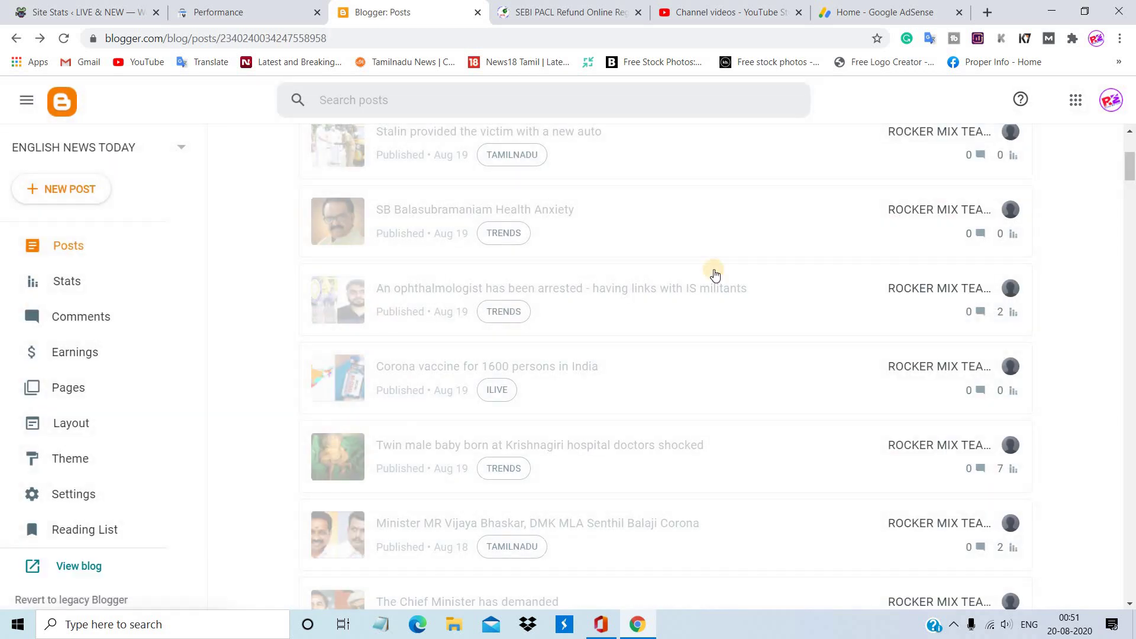
{"action": "left_click", "coordinate": [159, 148]}
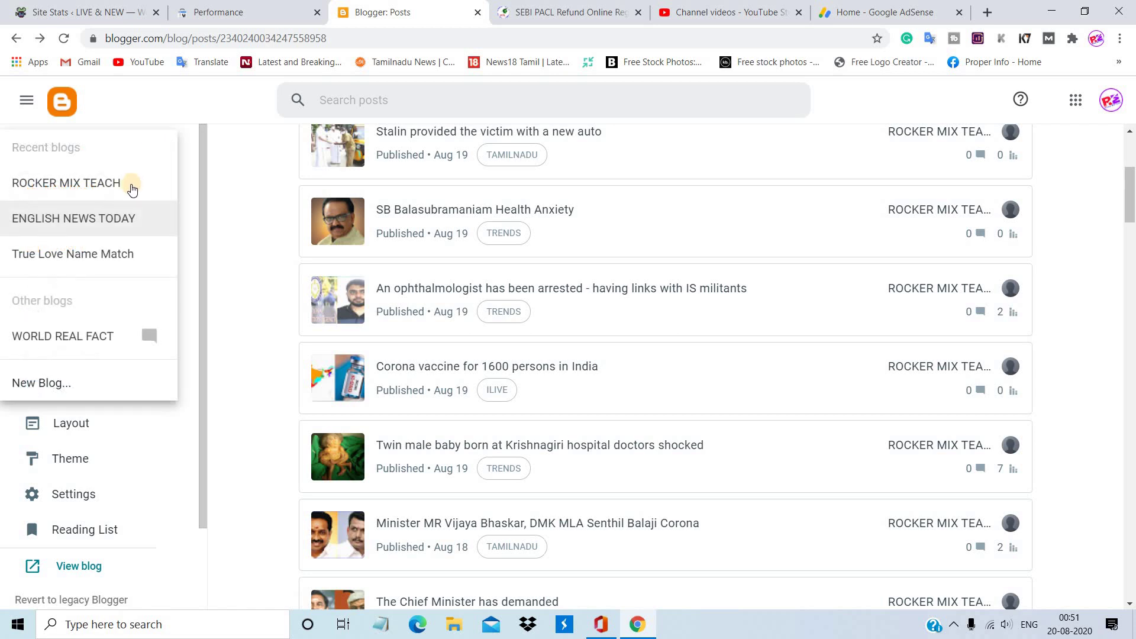
{"action": "left_click", "coordinate": [129, 188]}
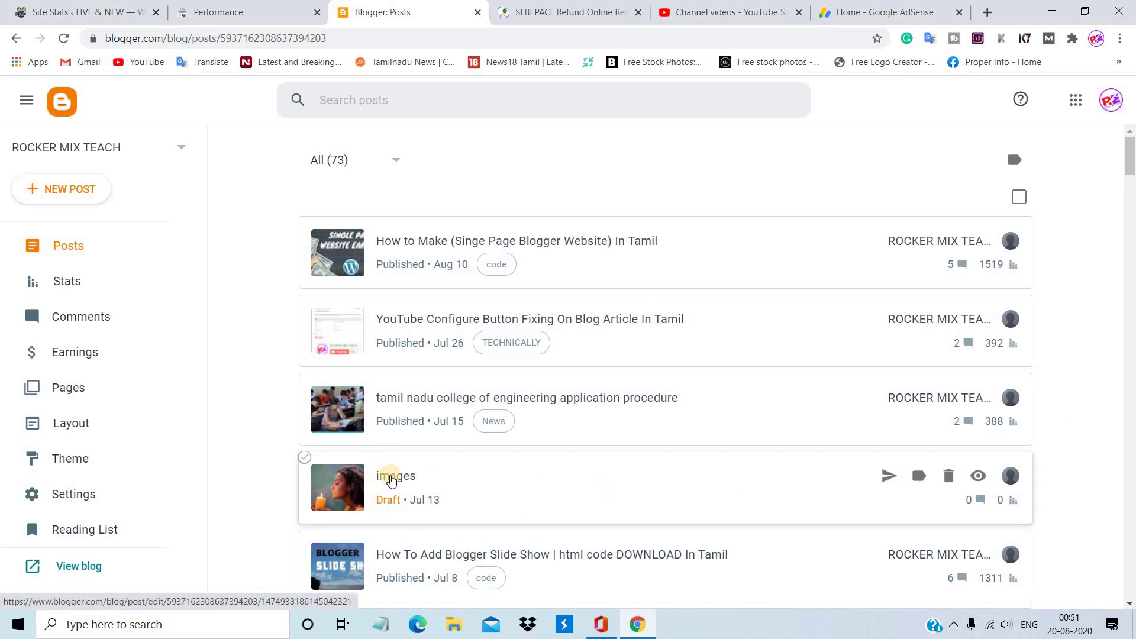
{"action": "left_click", "coordinate": [391, 480]}
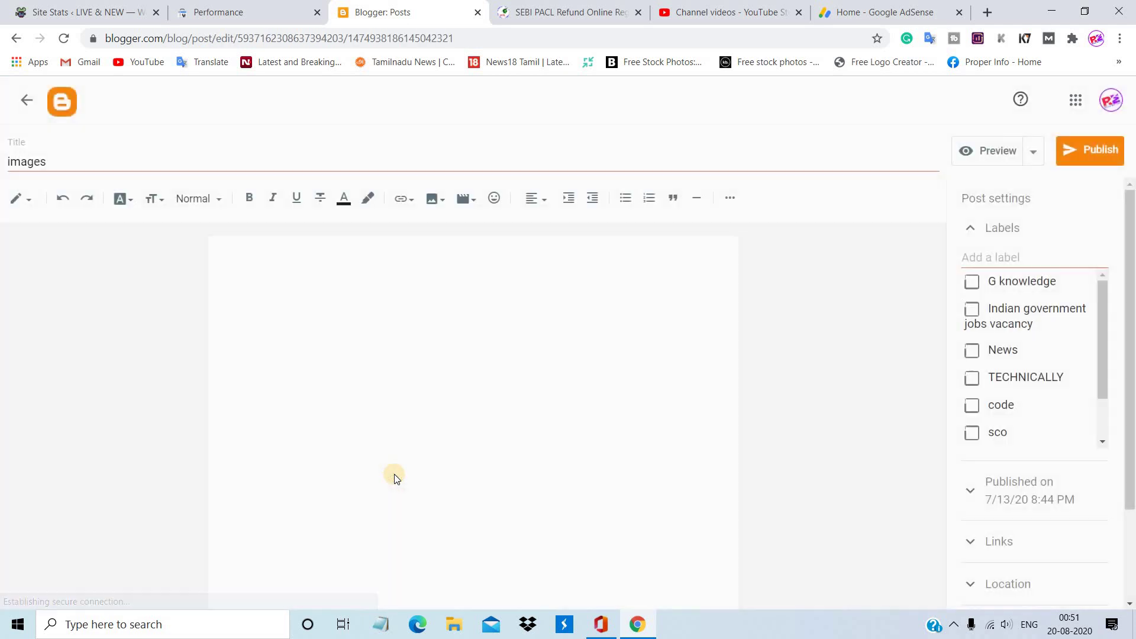
{"action": "left_click_drag", "start_coordinate": [726, 317], "coordinate": [702, 270]}
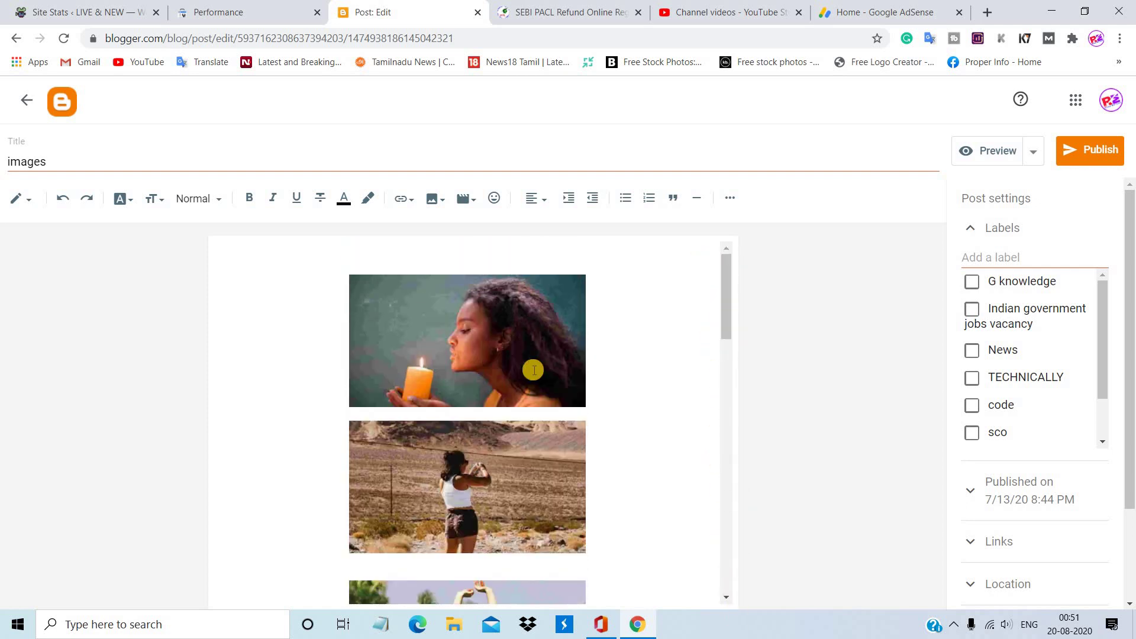
{"action": "right_click", "coordinate": [534, 370]}
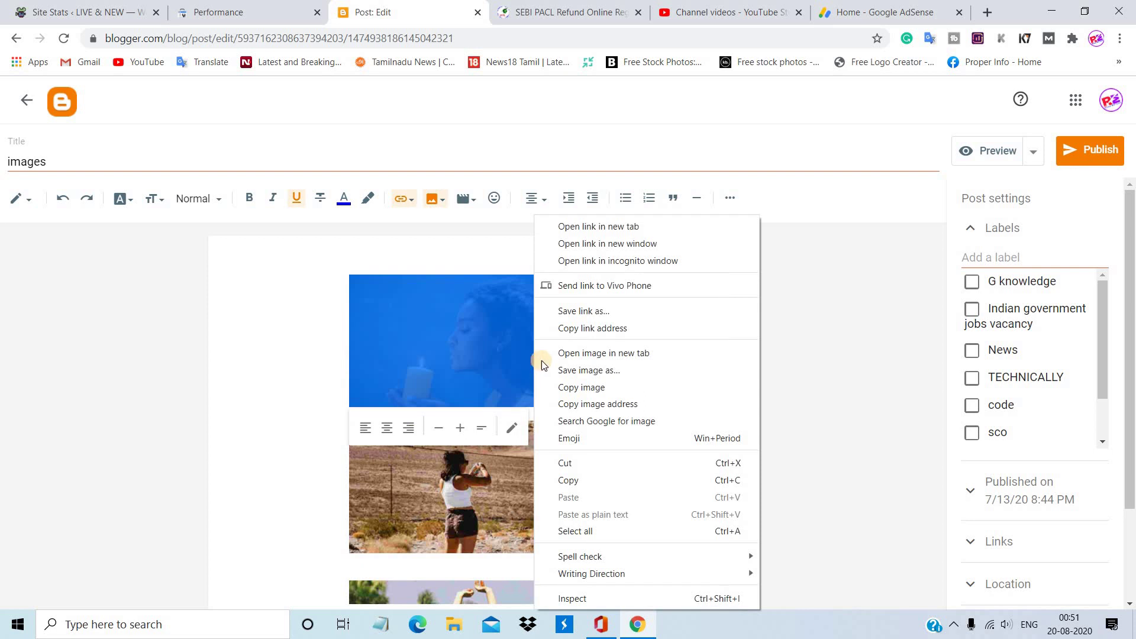
{"action": "left_click", "coordinate": [873, 319]}
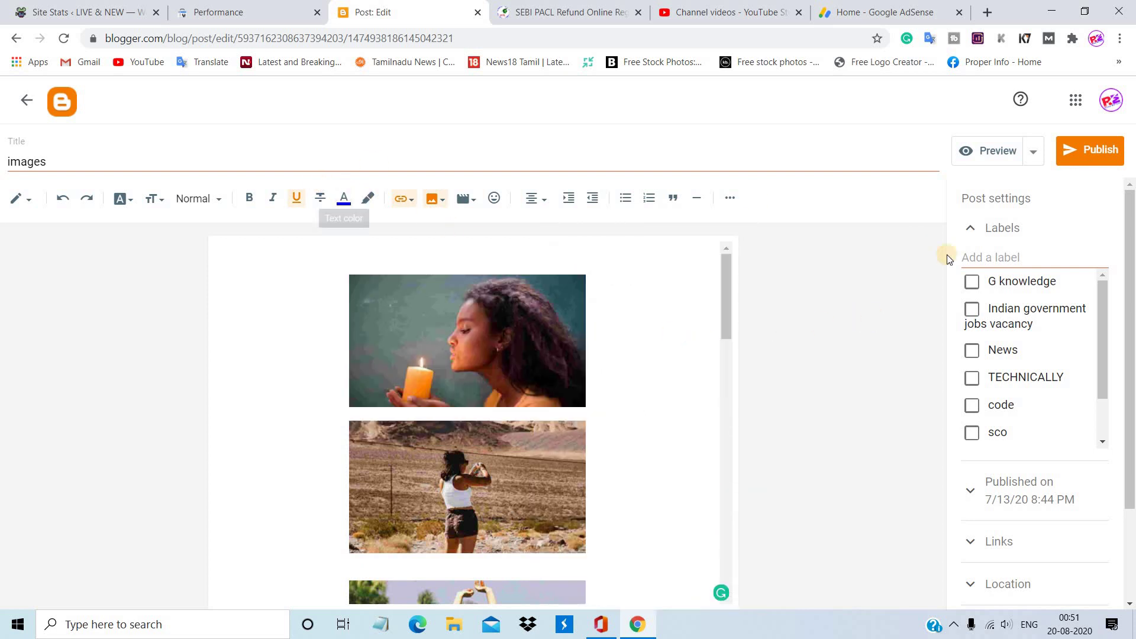
{"action": "left_click", "coordinate": [969, 230]}
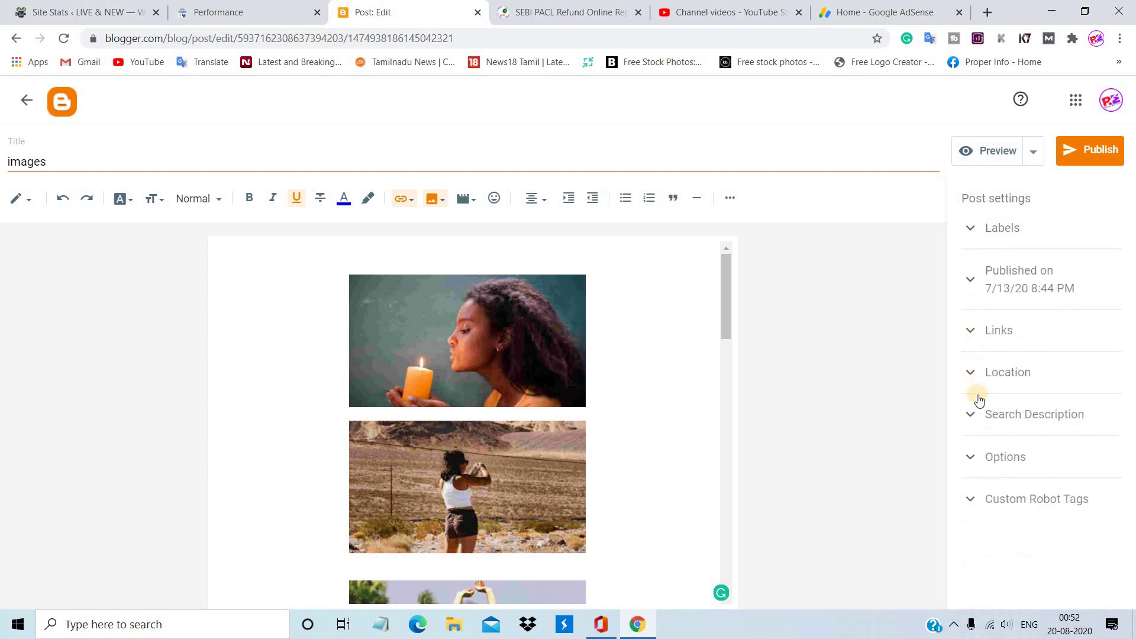
{"action": "left_click", "coordinate": [29, 107]}
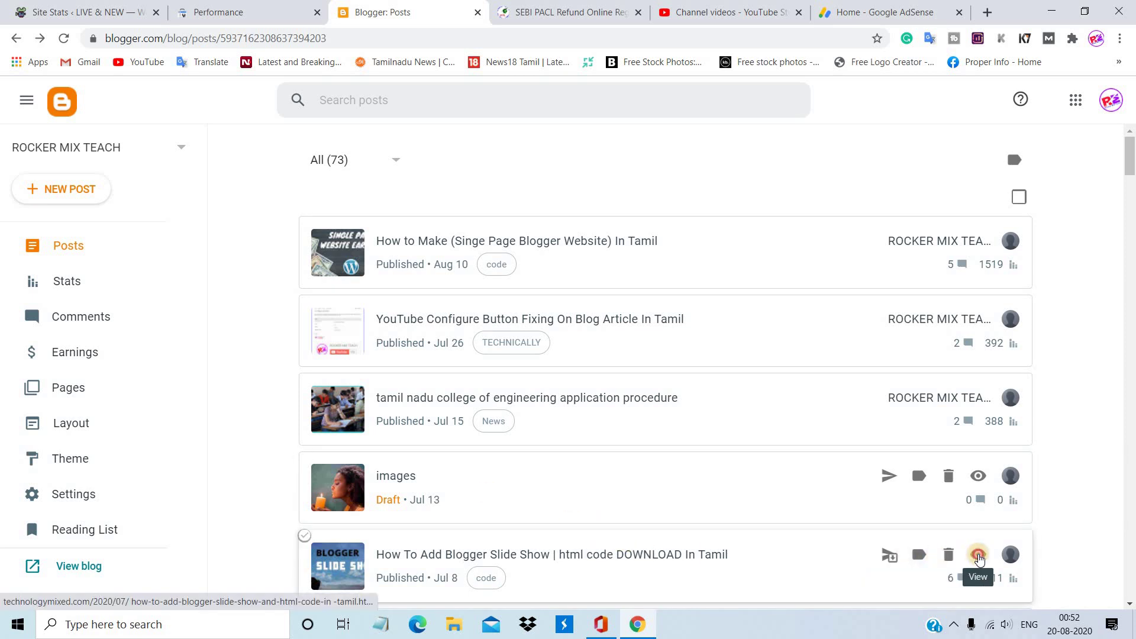
- View the published Slide Show post and scroll through its slideshow
{"action": "left_click", "coordinate": [979, 554]}
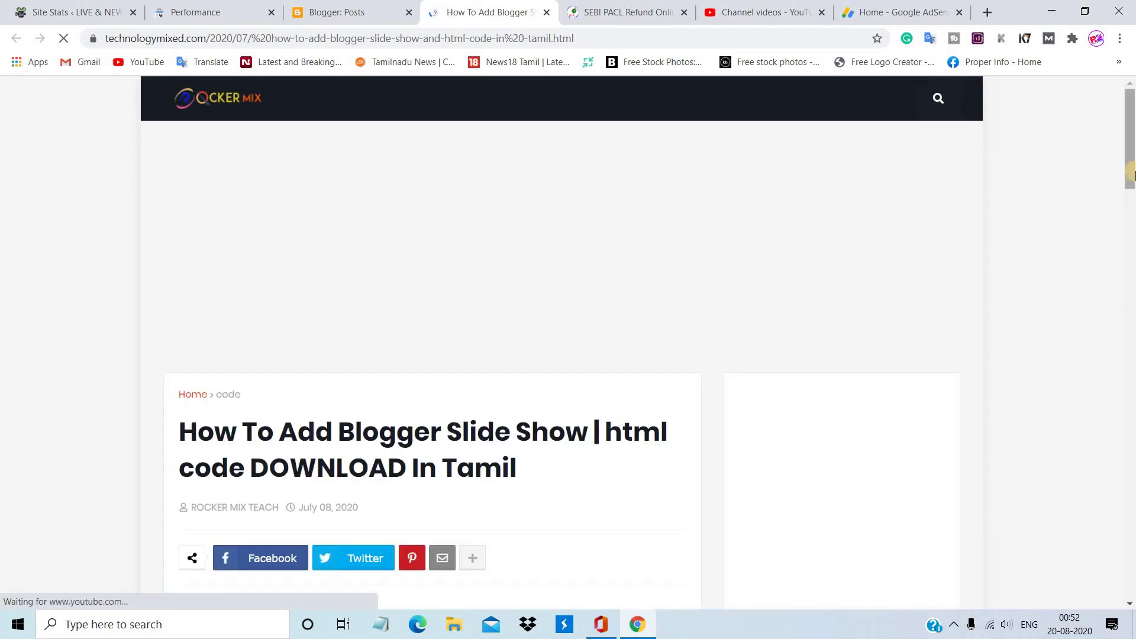
{"action": "scroll", "coordinate": [1132, 197], "scroll_direction": "down", "scroll_amount": 1}
{"action": "scroll", "coordinate": [1132, 197], "scroll_direction": "down", "scroll_amount": 10}
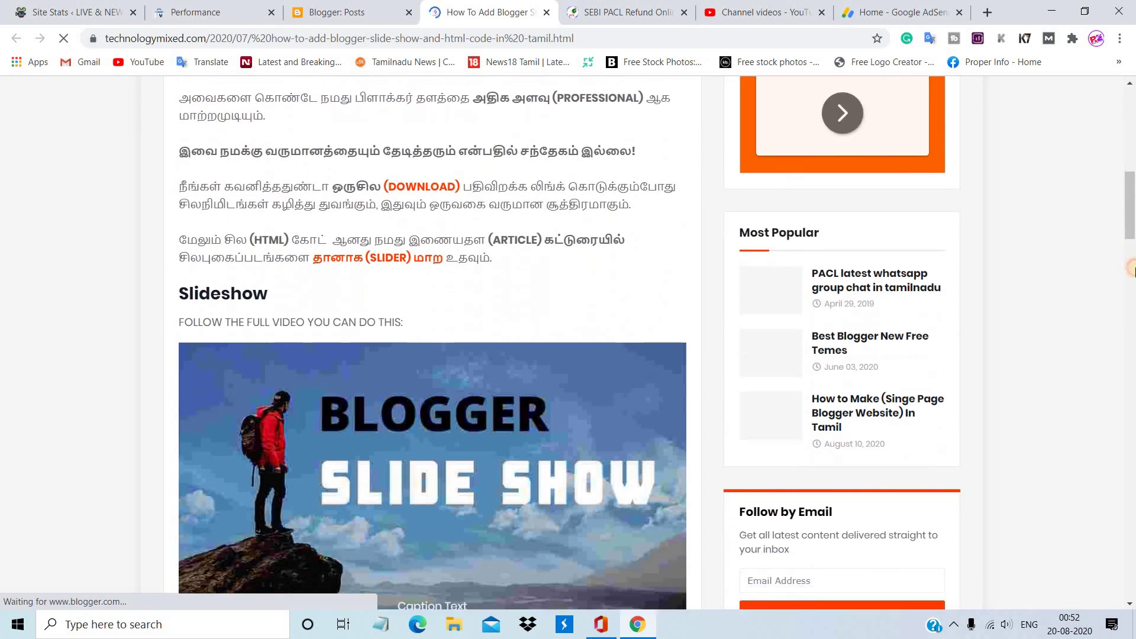
{"action": "scroll", "coordinate": [1133, 276], "scroll_direction": "up", "scroll_amount": 1}
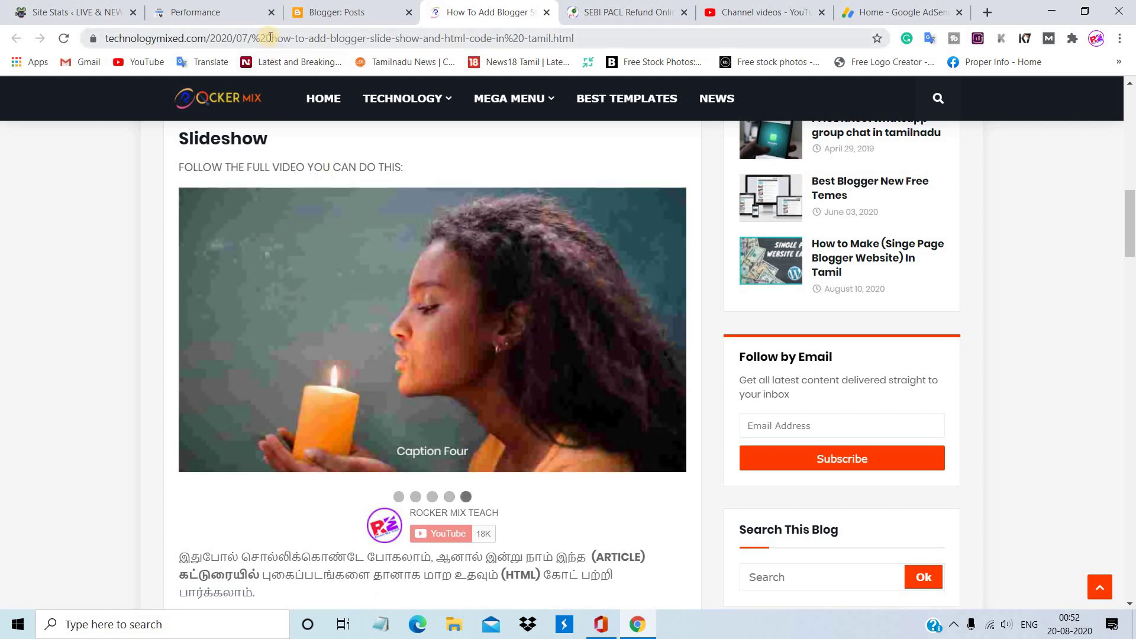
- Select the post's URL slug, close the featured posts dropdown, and scroll further down
{"action": "left_click_drag", "start_coordinate": [272, 39], "coordinate": [523, 41]}
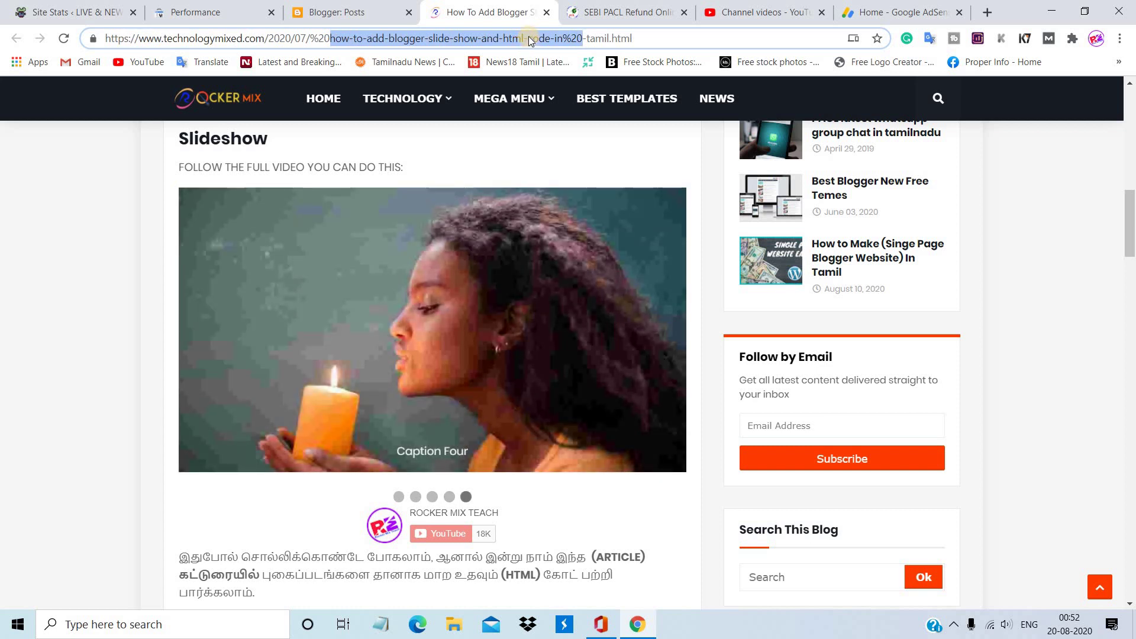
{"action": "mouse_move", "coordinate": [514, 99]}
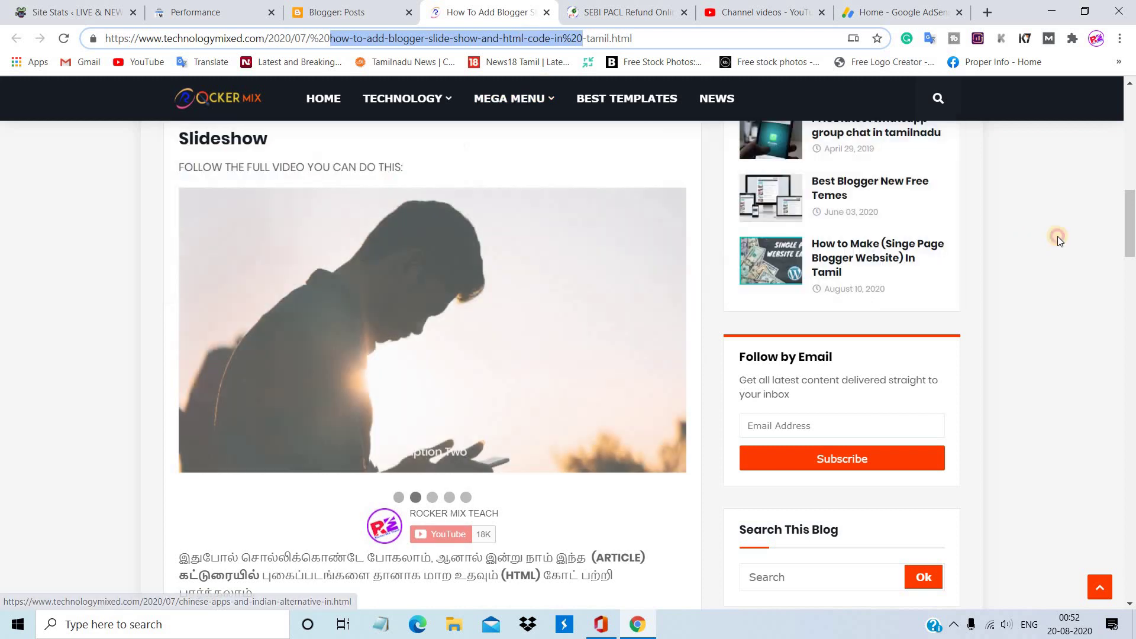
{"action": "left_click", "coordinate": [1056, 236]}
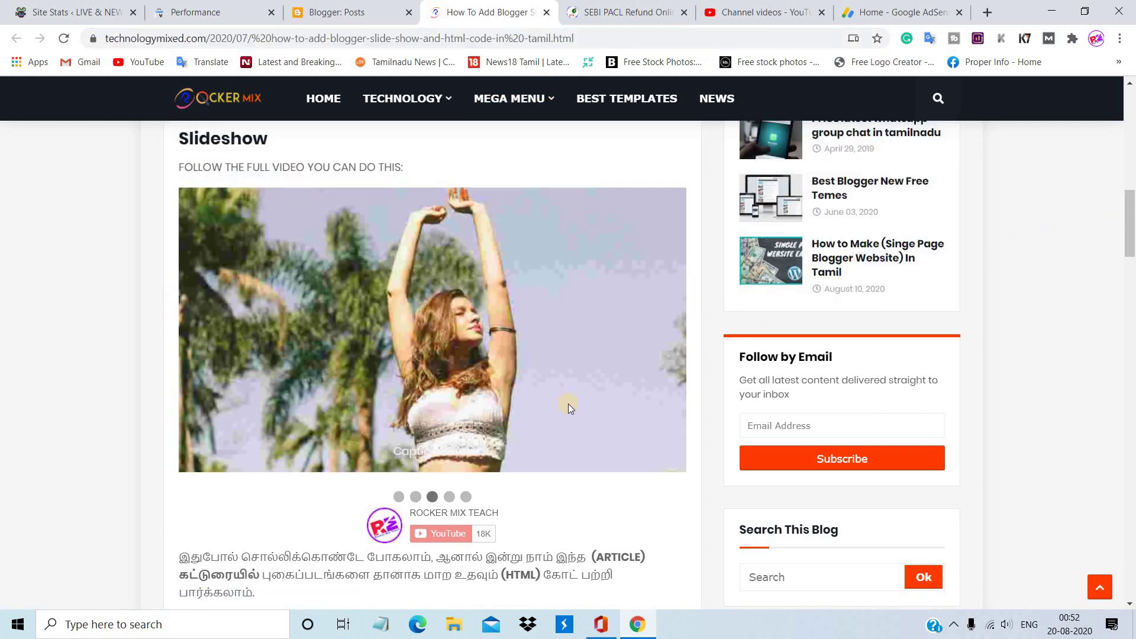
{"action": "left_click_drag", "start_coordinate": [1131, 252], "coordinate": [1132, 305]}
{"action": "scroll", "coordinate": [697, 382], "scroll_direction": "down", "scroll_amount": 3}
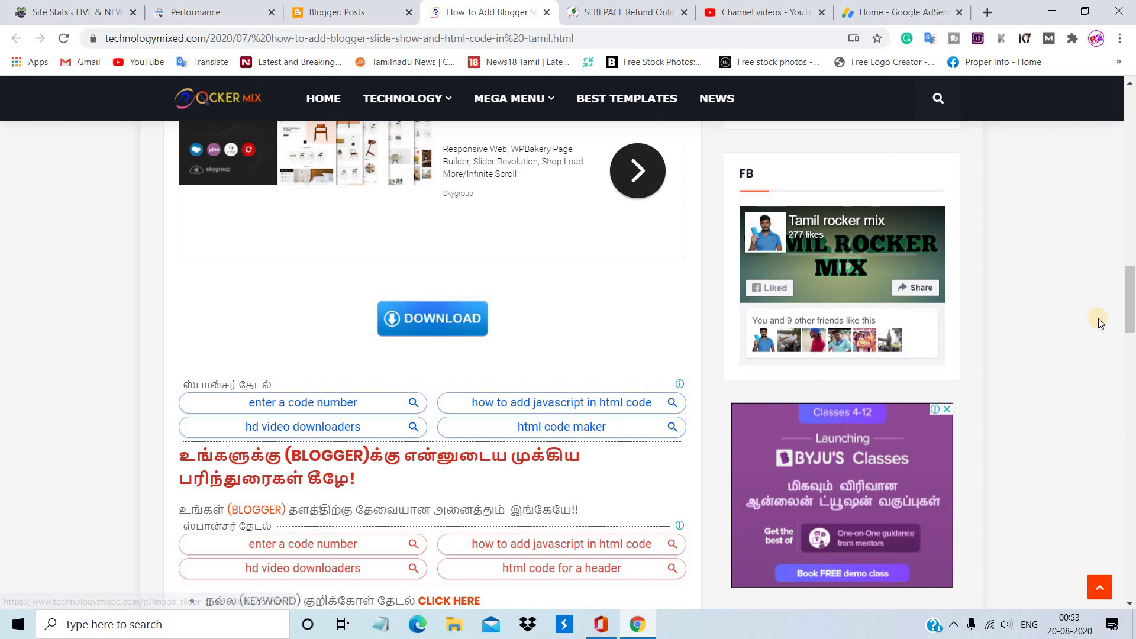
{"action": "left_click_drag", "start_coordinate": [1131, 306], "coordinate": [1132, 365]}
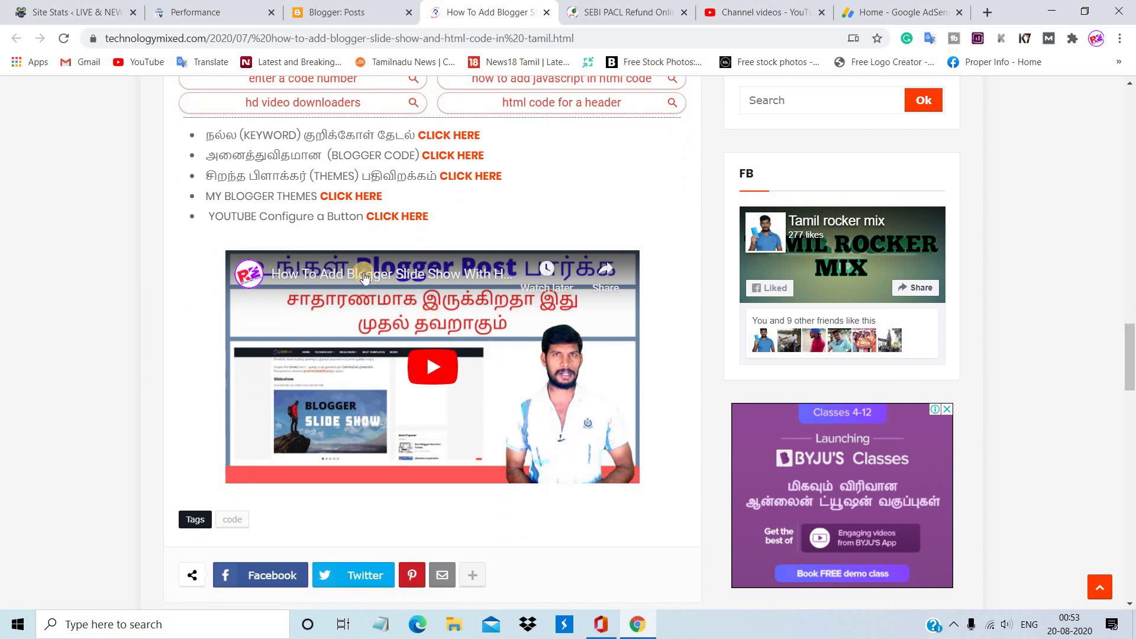
{"action": "left_click", "coordinate": [441, 380]}
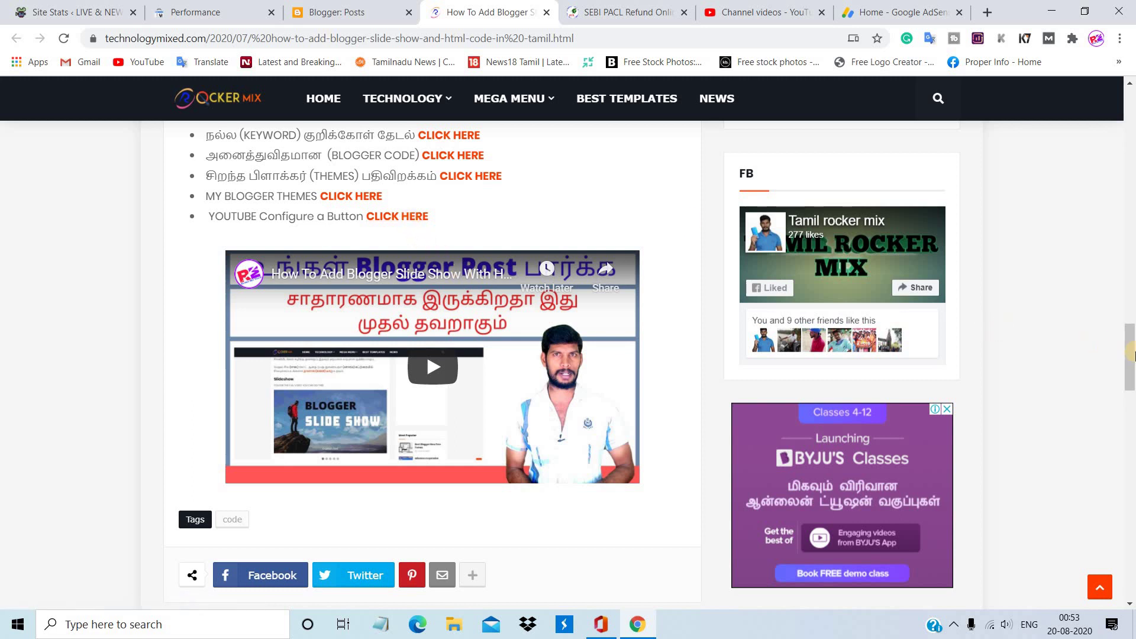
{"action": "left_click", "coordinate": [1127, 227]}
{"action": "left_click_drag", "start_coordinate": [1128, 226], "coordinate": [1103, 144]}
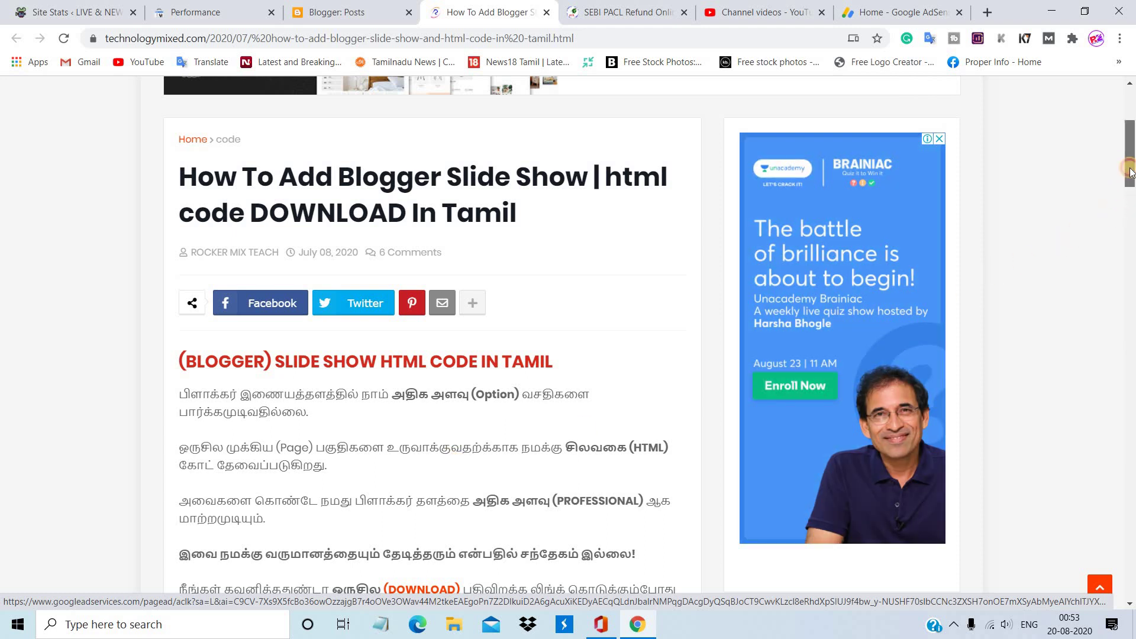
{"action": "scroll", "coordinate": [1130, 171], "scroll_direction": "down", "scroll_amount": 2}
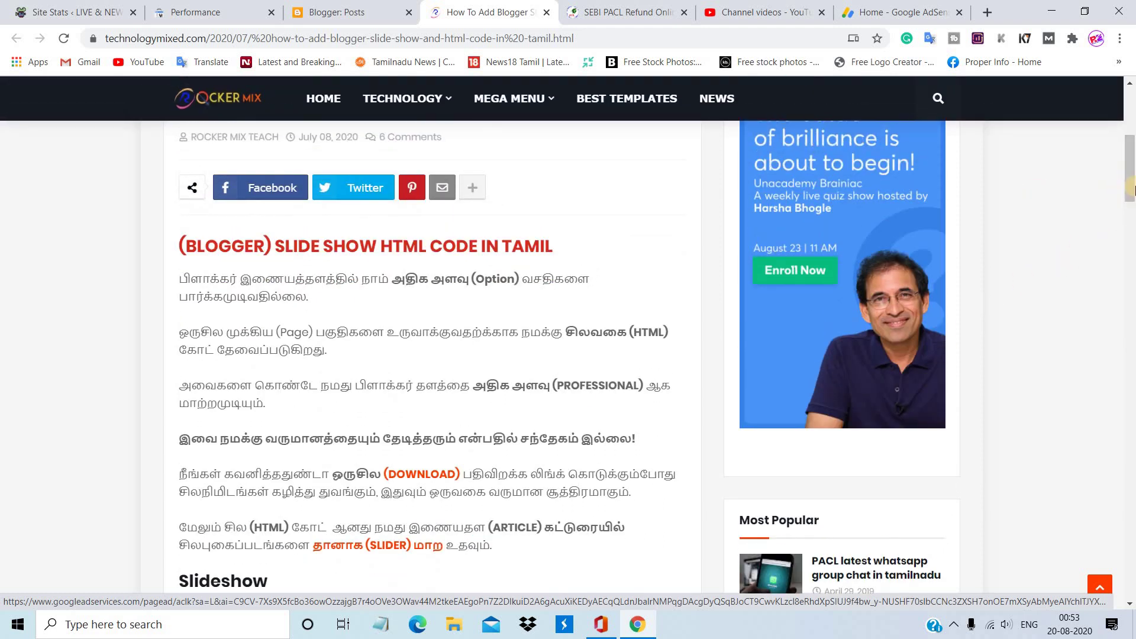
{"action": "left_click_drag", "start_coordinate": [1131, 190], "coordinate": [1131, 236]}
{"action": "left_click_drag", "start_coordinate": [1131, 256], "coordinate": [1132, 313]}
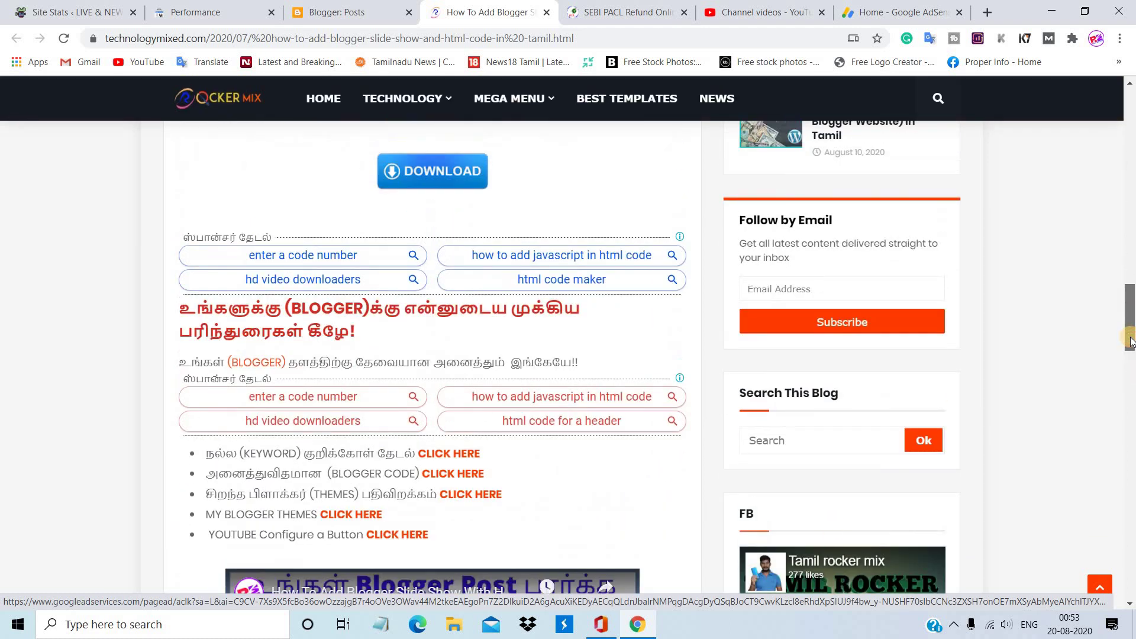